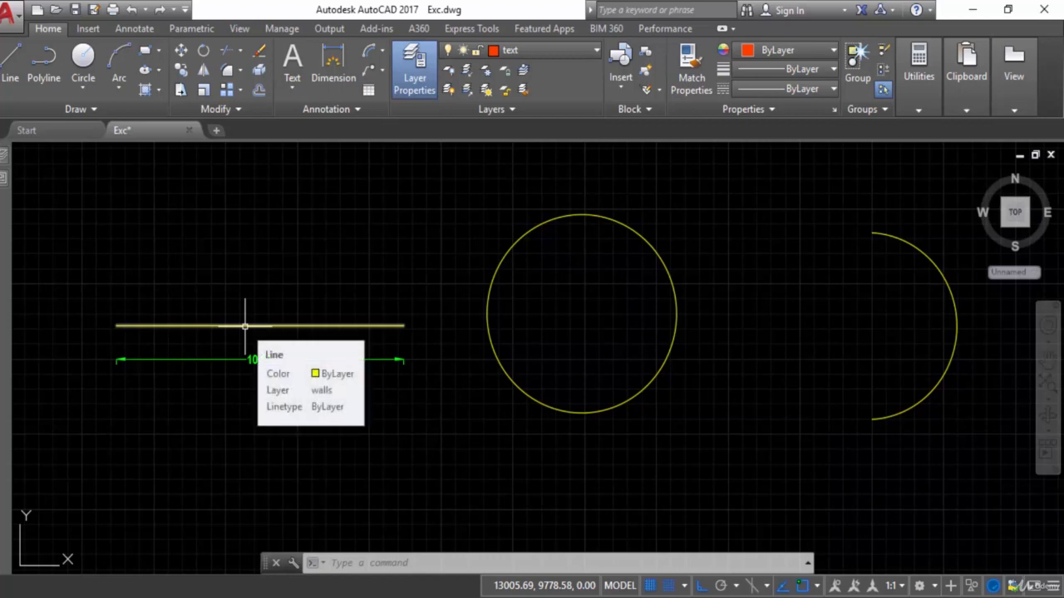
pyautogui.click(95, 109)
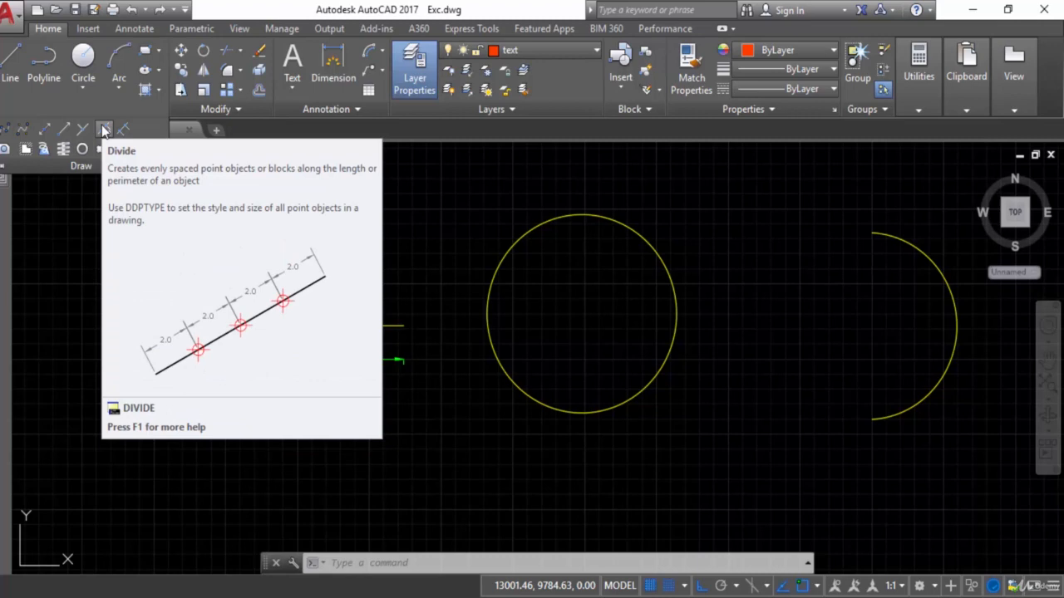
pyautogui.click(104, 130)
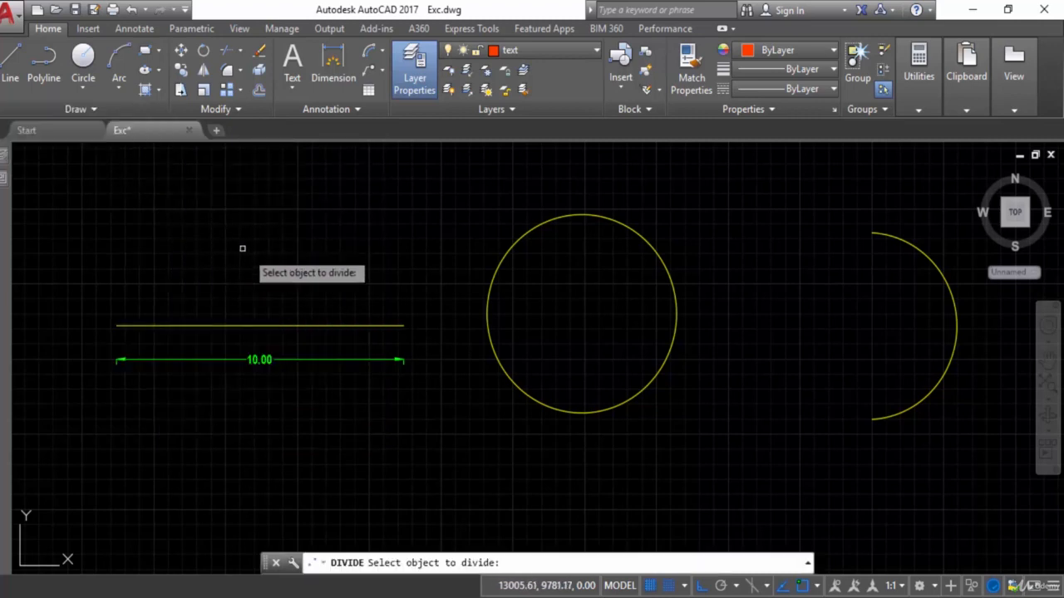
pyautogui.press('Escape')
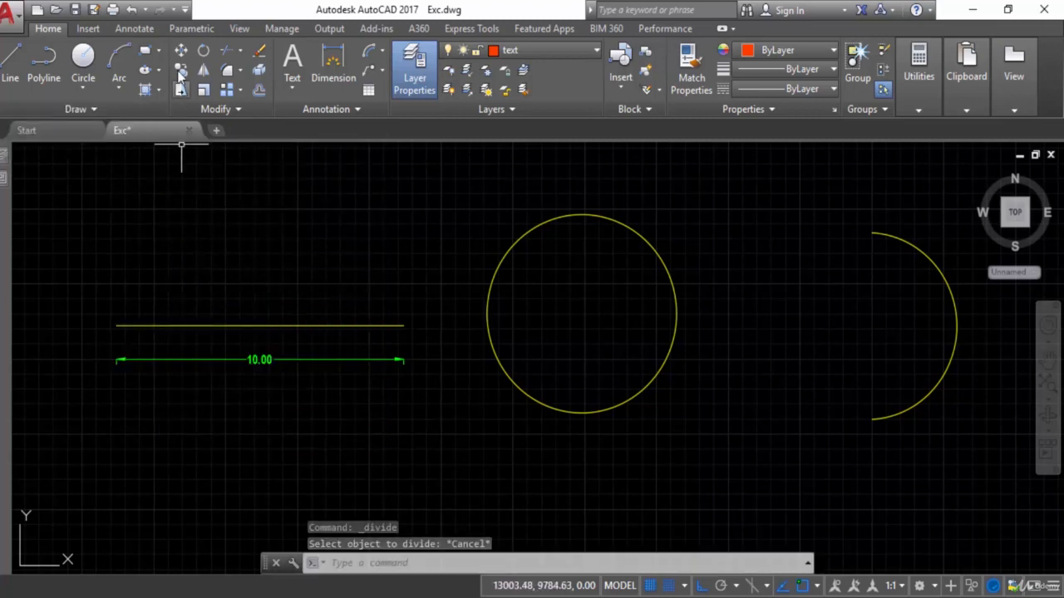
# Show the classic menu bar and use Divide to split the horizontal line into 3 equal segments
pyautogui.click(184, 10)
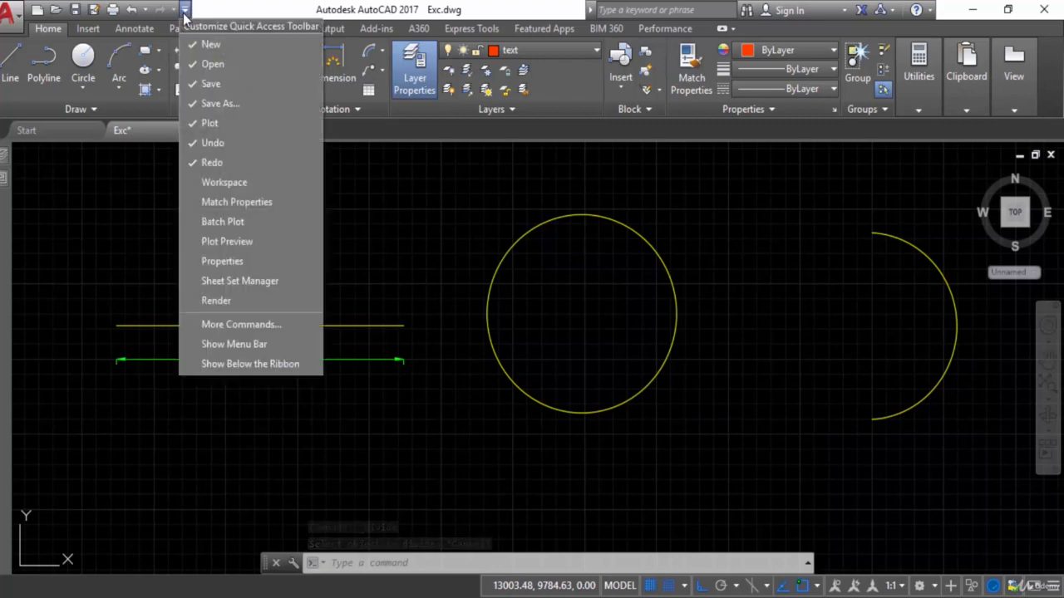
pyautogui.click(222, 349)
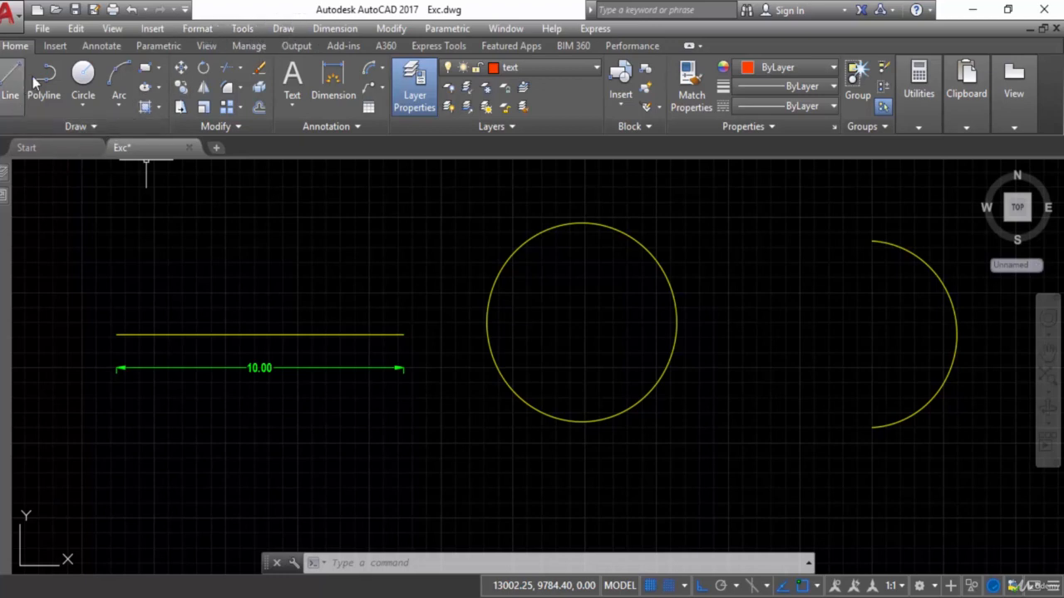
pyautogui.click(282, 29)
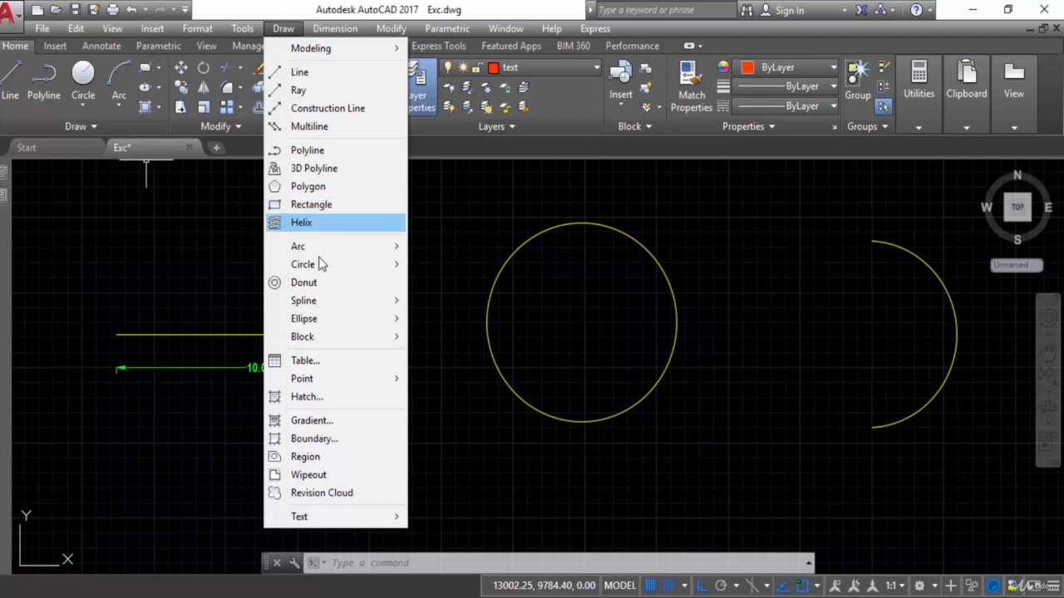
pyautogui.moveTo(328, 379)
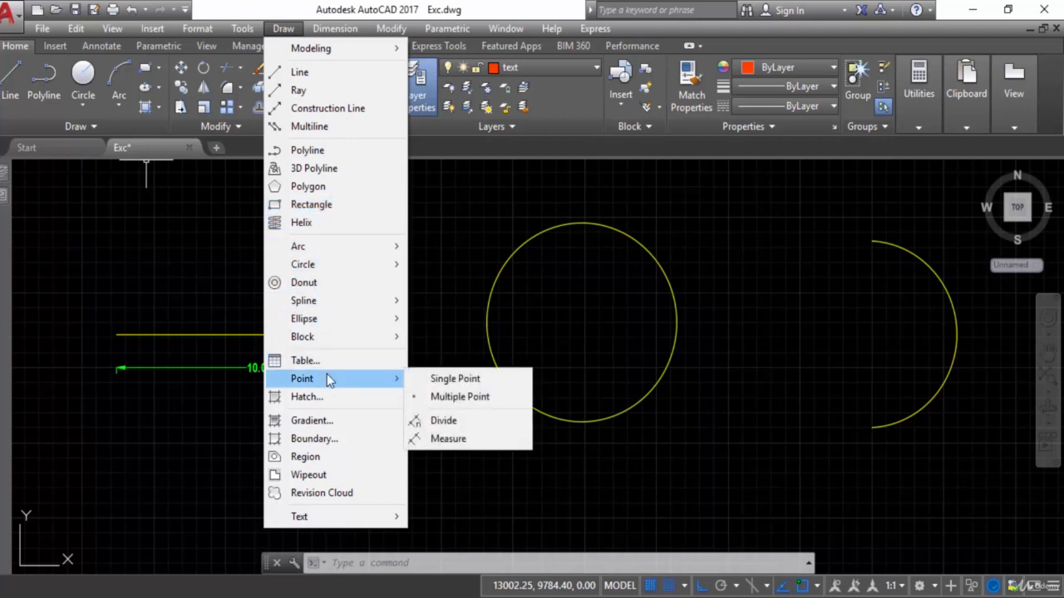
pyautogui.click(455, 427)
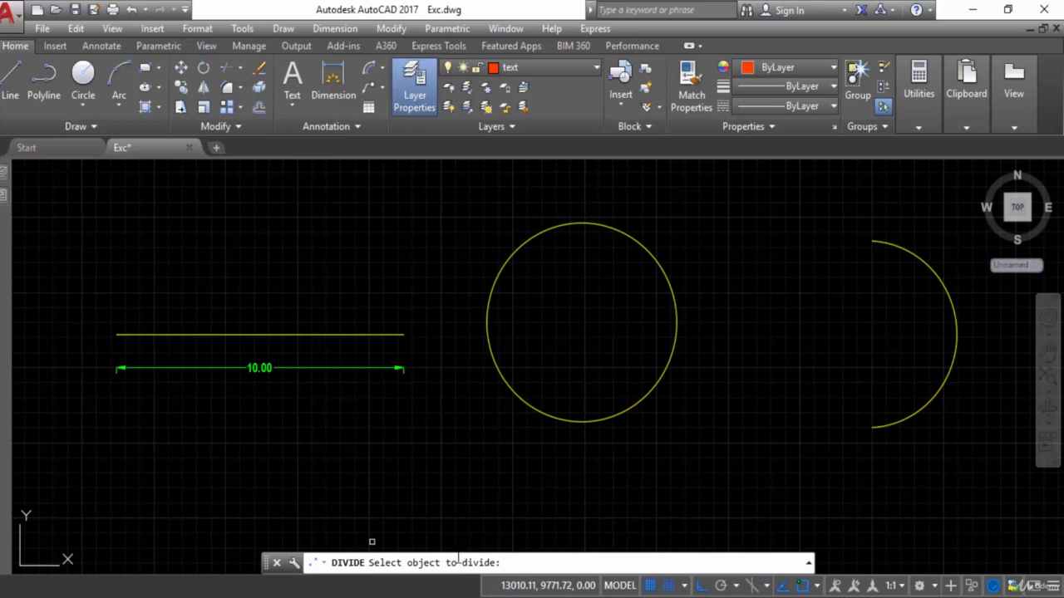
pyautogui.click(315, 335)
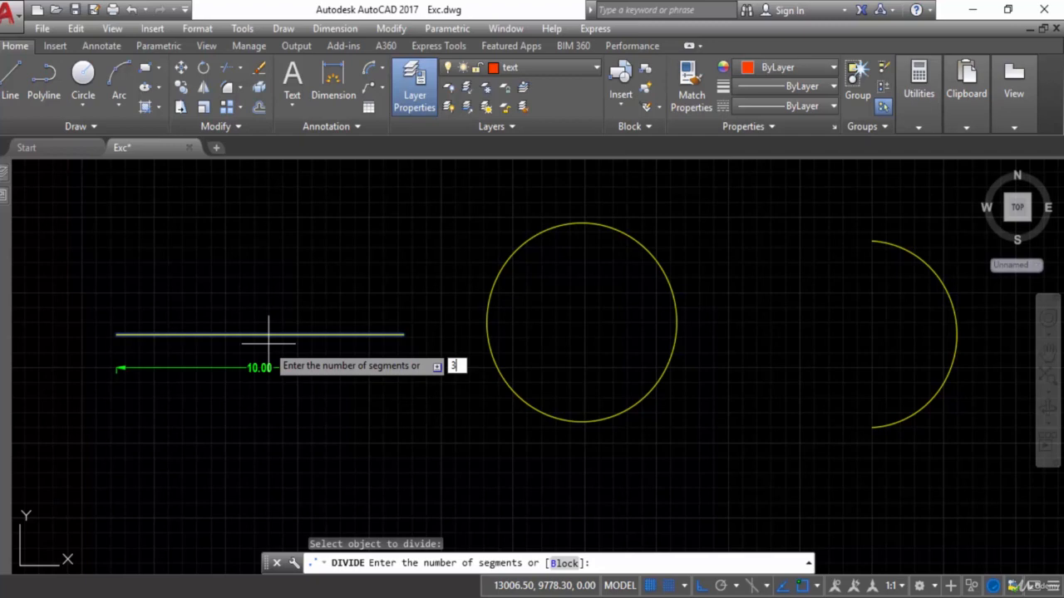
pyautogui.press('Return')
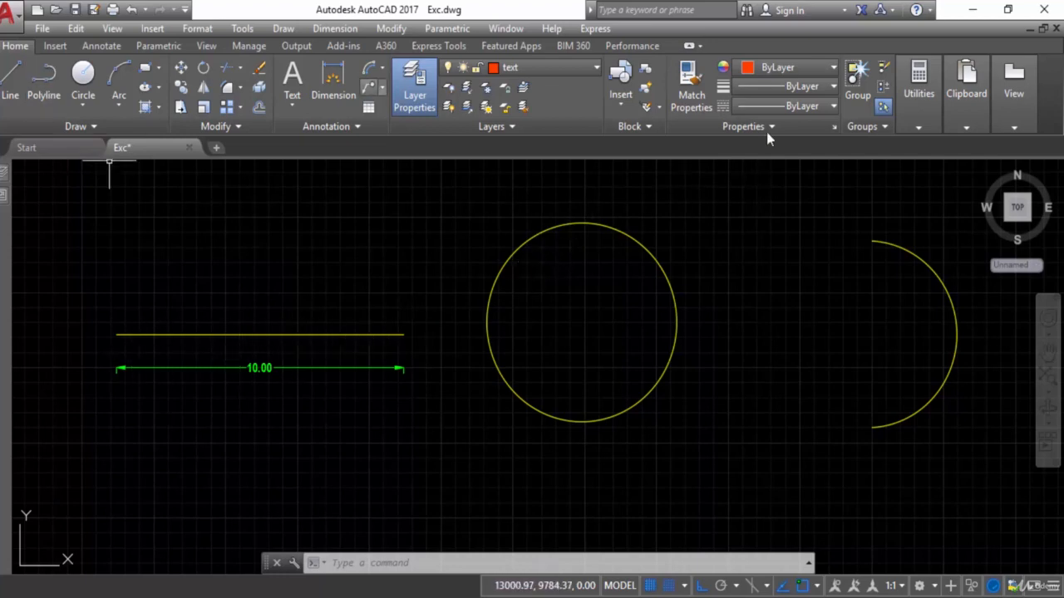
# Set the point style to the circle with a plus-shaped cross through it so the division points show
pyautogui.click(919, 127)
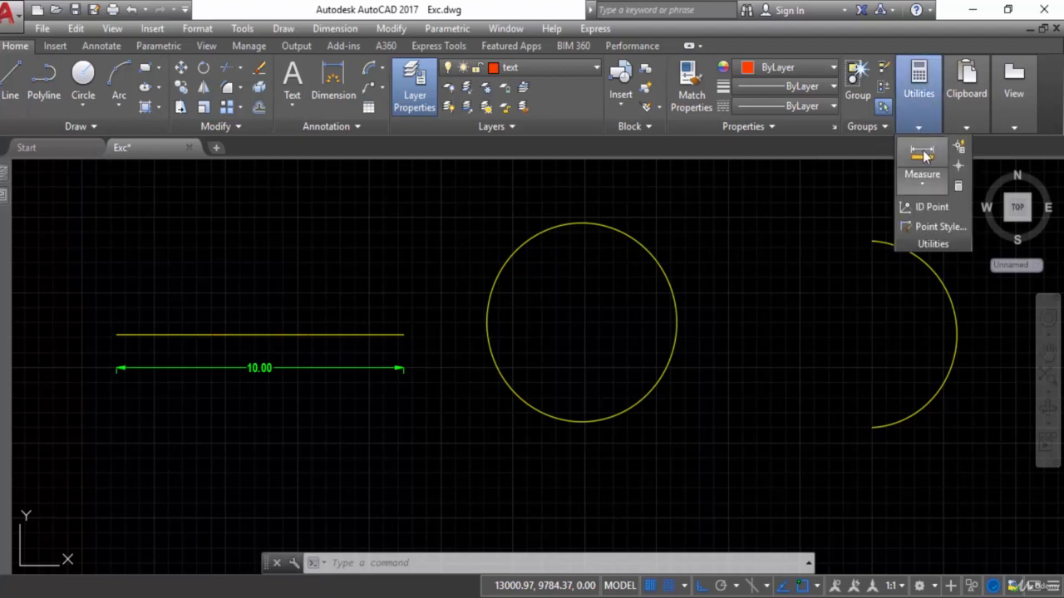
pyautogui.click(929, 229)
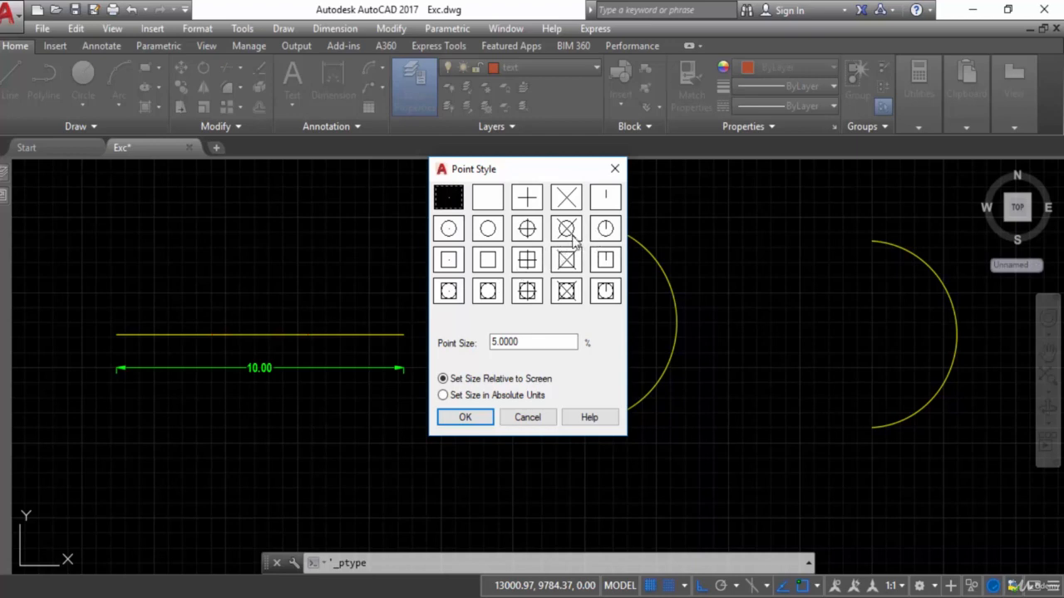
pyautogui.click(528, 230)
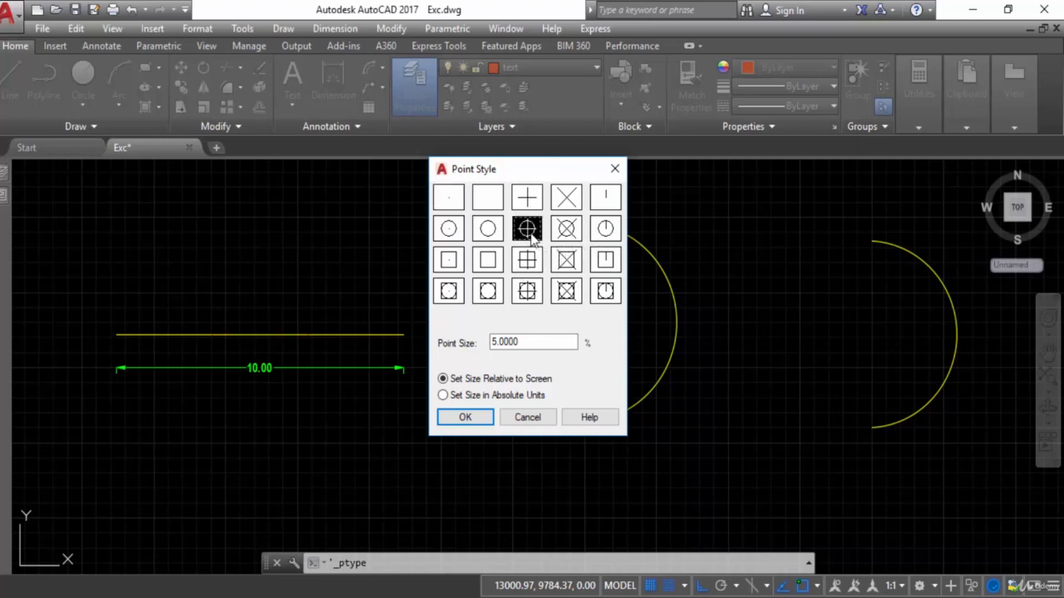
pyautogui.click(465, 417)
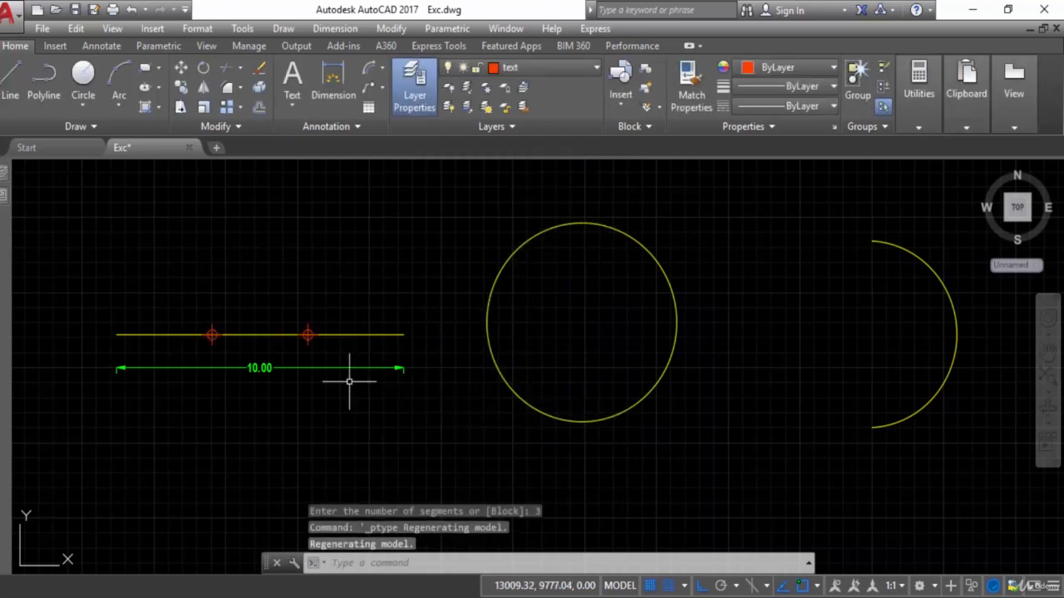
# Examine the division points on the line, then reopen the point style settings with the DDPTYPE command and accept them
pyautogui.scroll(3, 227, 337)
pyautogui.scroll(-3, 225, 349)
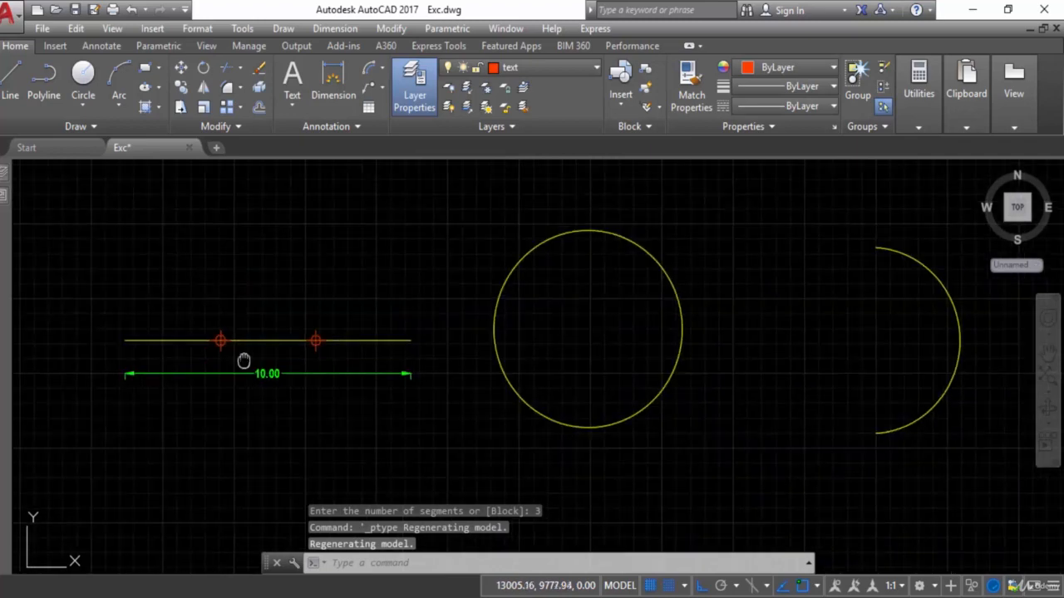
pyautogui.scroll(3, 240, 346)
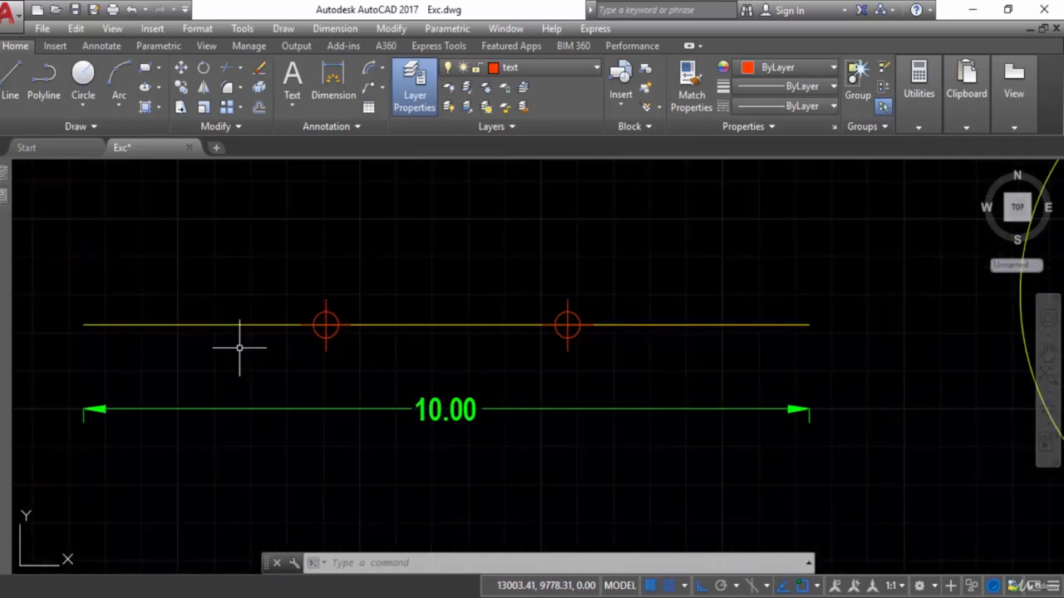
pyautogui.scroll(-2, 459, 322)
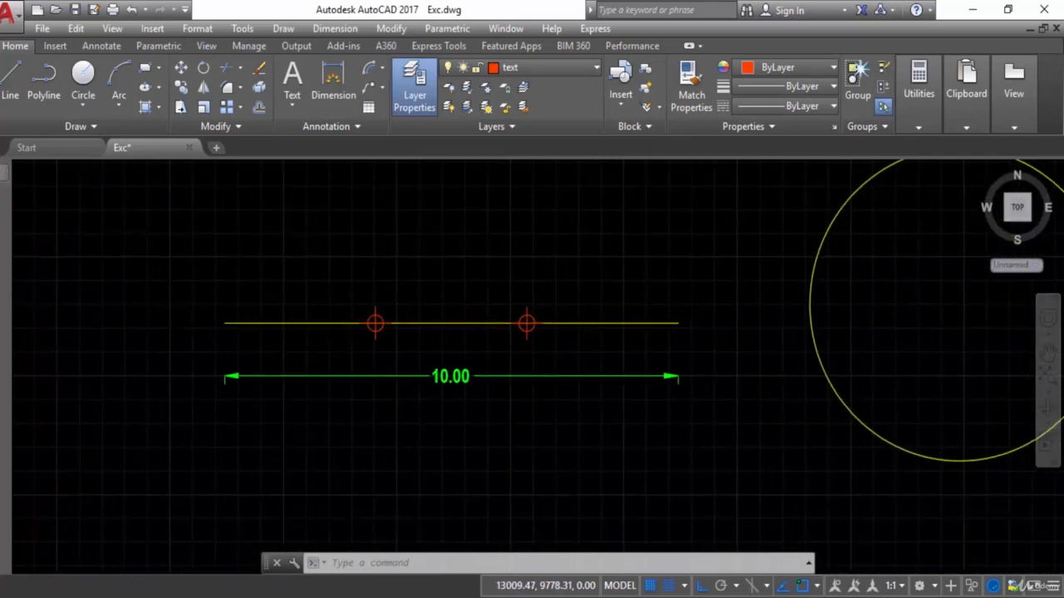
pyautogui.click(920, 127)
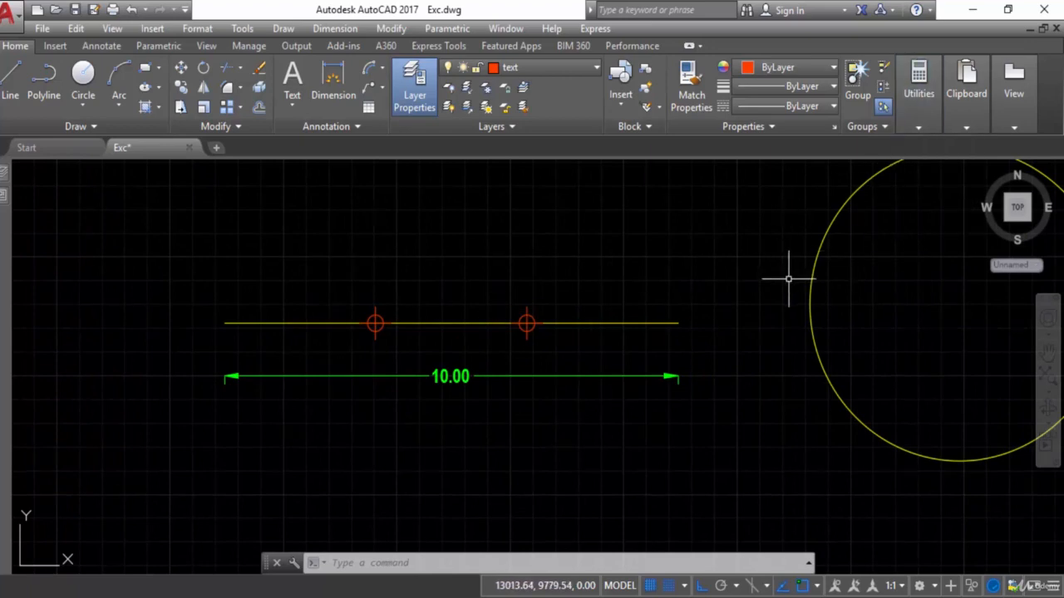
pyautogui.press('Escape')
pyautogui.write('d')
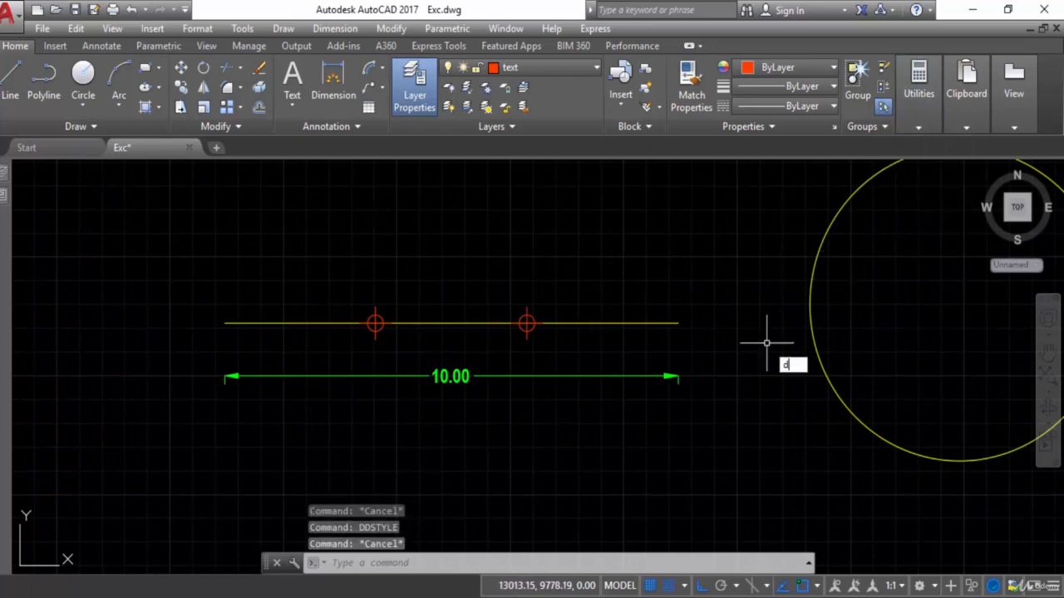
pyautogui.write('dpty')
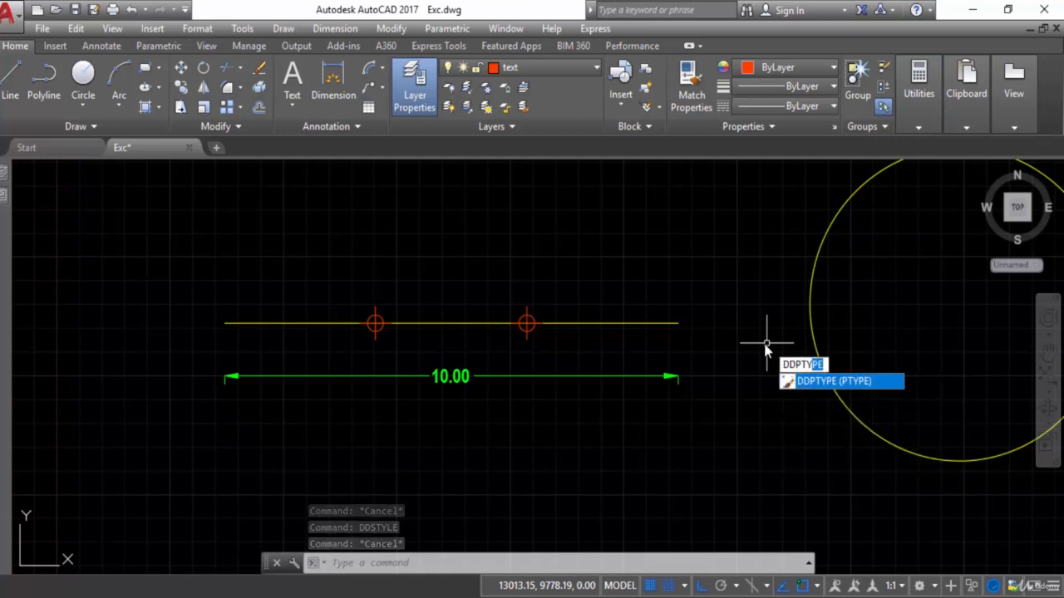
pyautogui.press('Return')
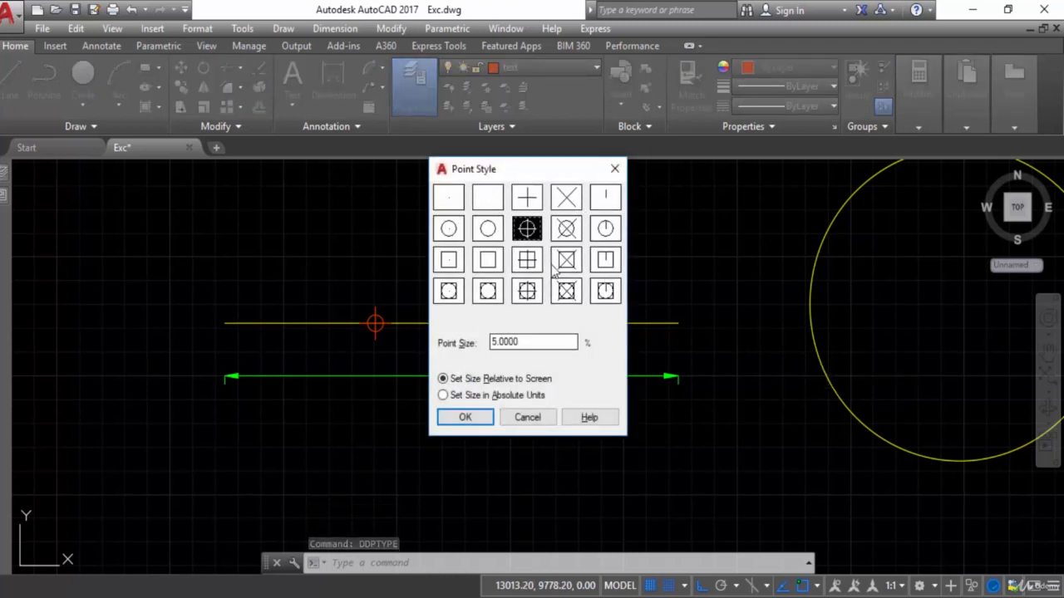
pyautogui.press('Return')
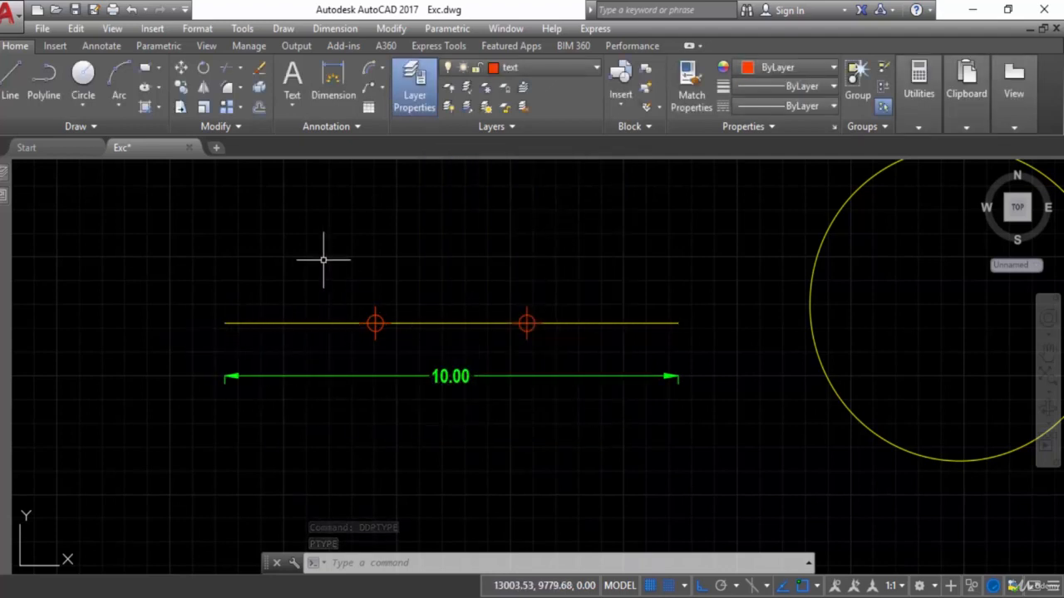
# Add a linear dimension above the line from its left endpoint to the first division point, checking that the Node object snap is on
pyautogui.click(382, 71)
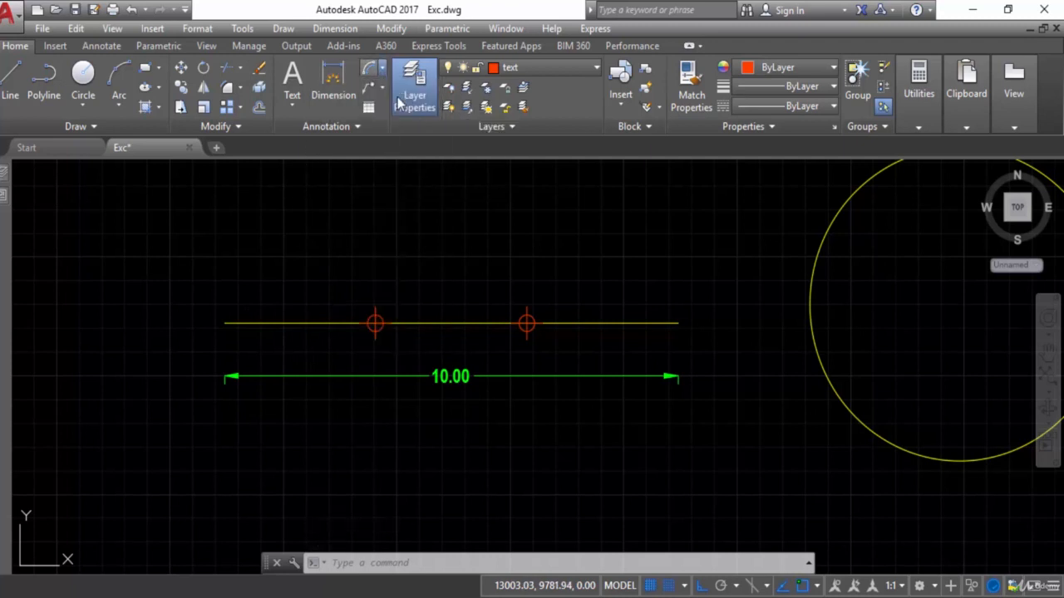
pyautogui.click(224, 322)
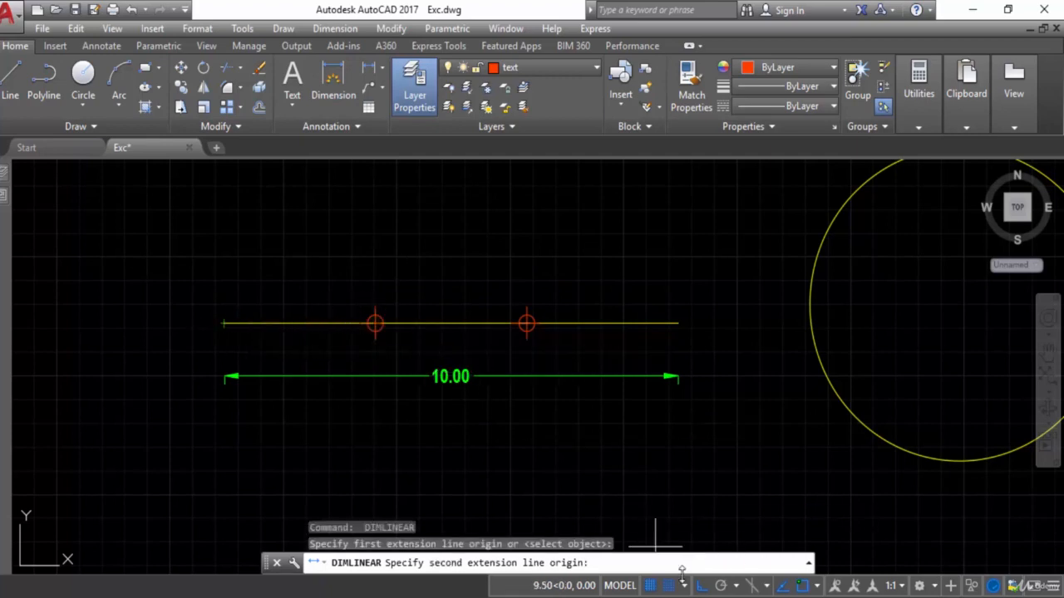
pyautogui.click(817, 586)
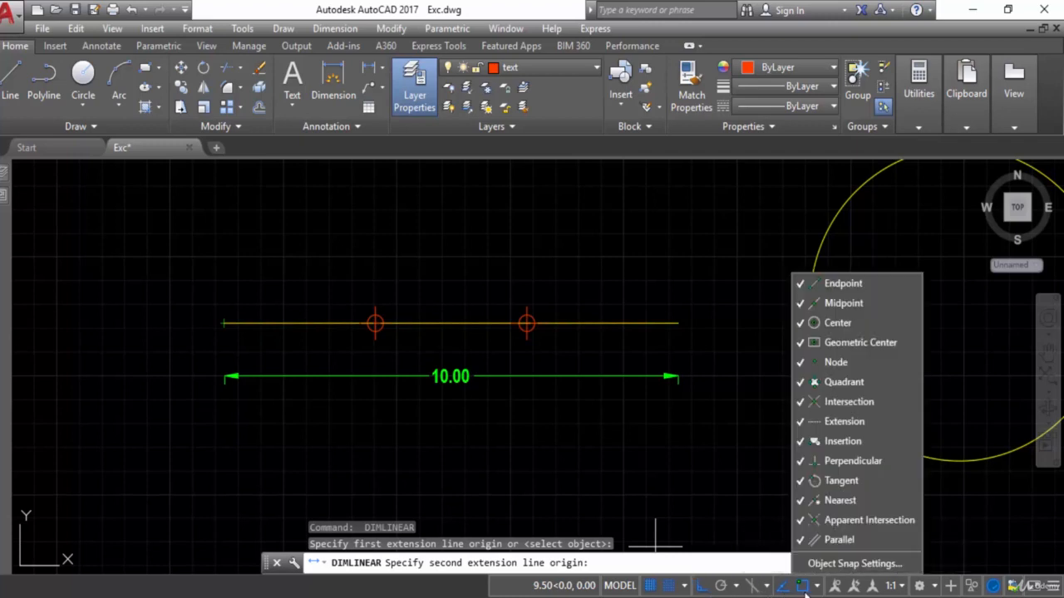
pyautogui.click(852, 560)
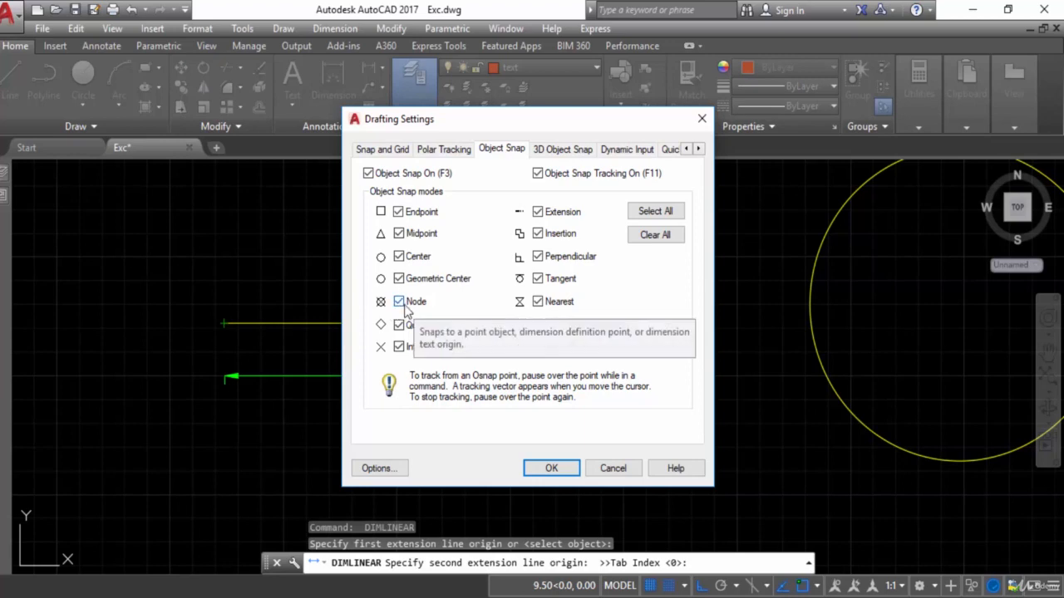
pyautogui.click(551, 469)
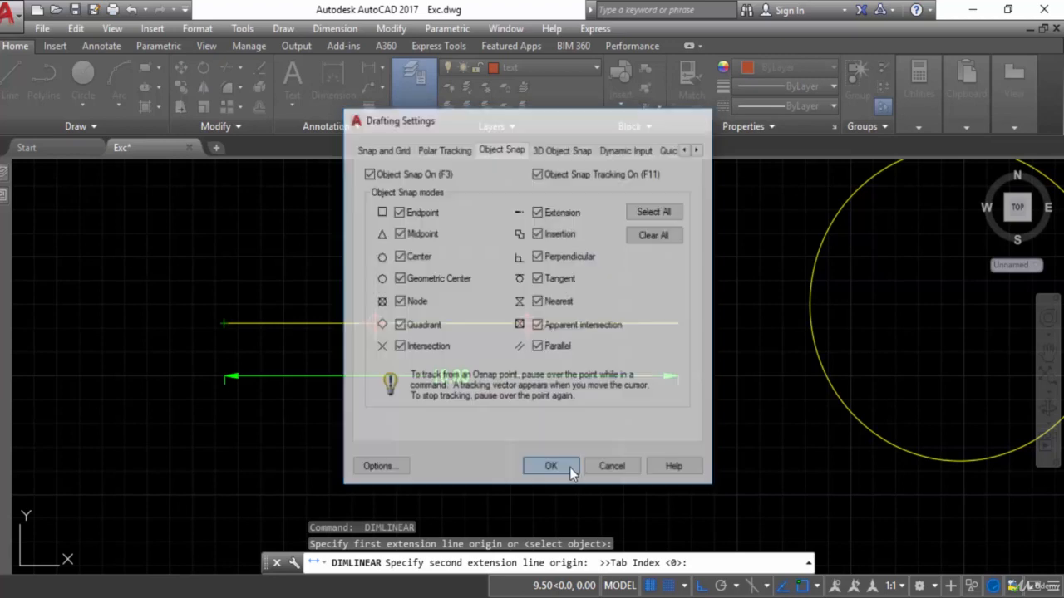
pyautogui.click(374, 324)
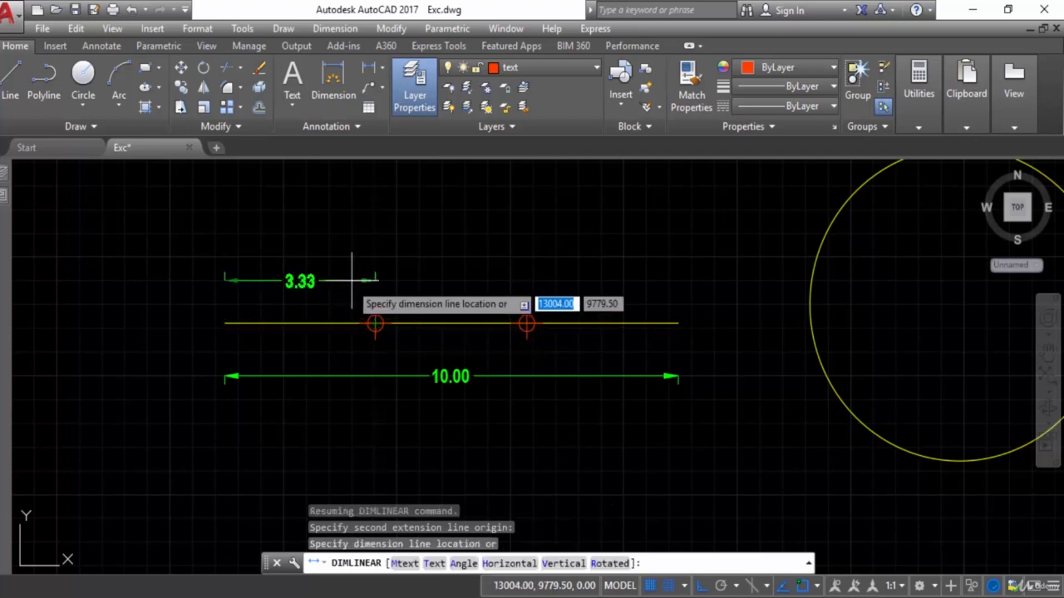
pyautogui.click(352, 280)
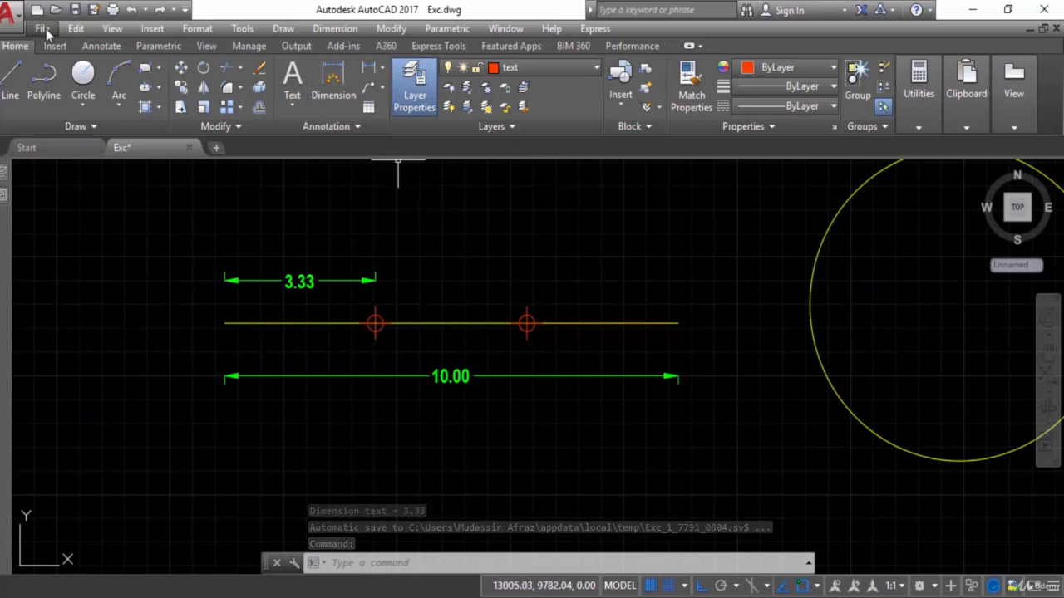
# Continue the dimension chain above the line to the second division point and on to the line's right endpoint
pyautogui.click(99, 46)
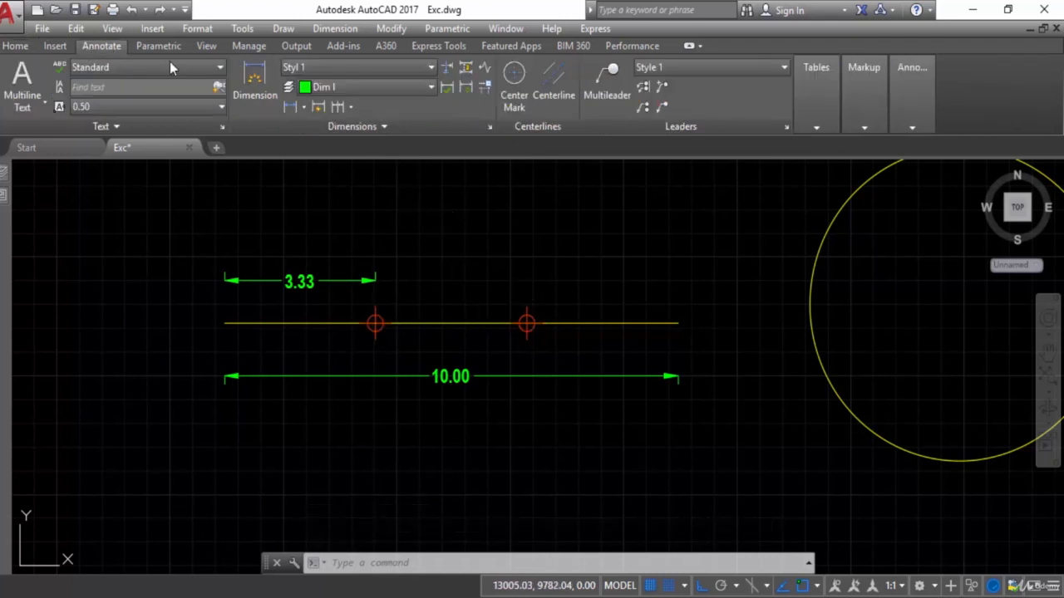
pyautogui.click(353, 108)
pyautogui.click(365, 133)
pyautogui.click(527, 323)
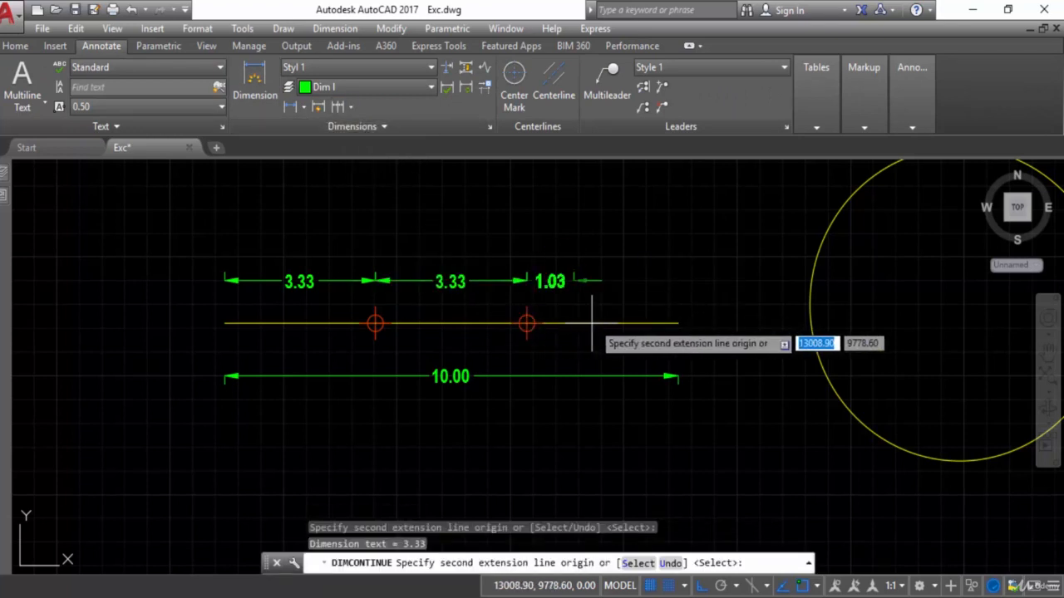
pyautogui.click(678, 321)
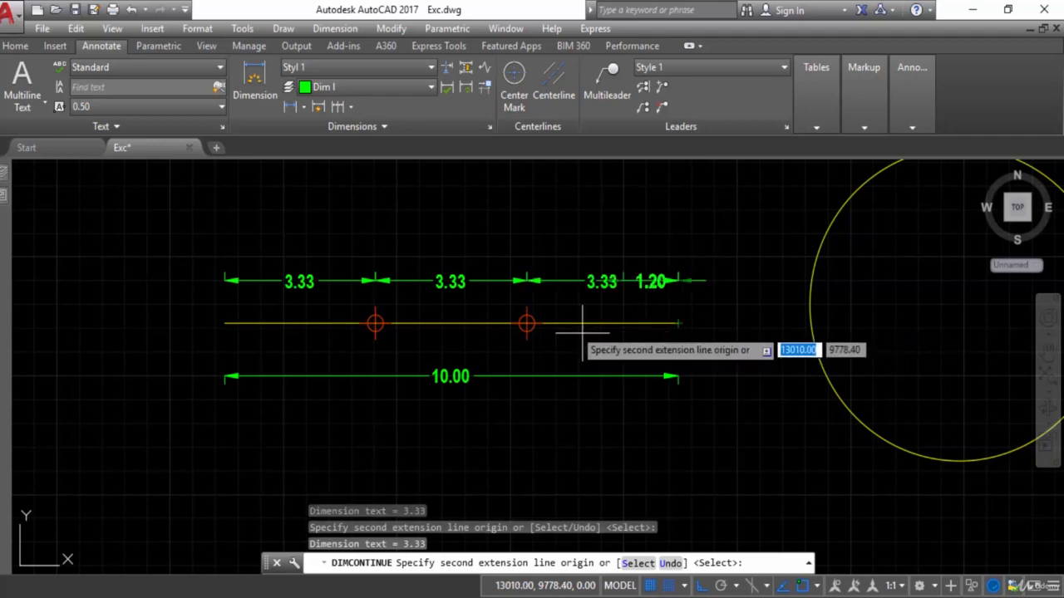
pyautogui.press('Escape')
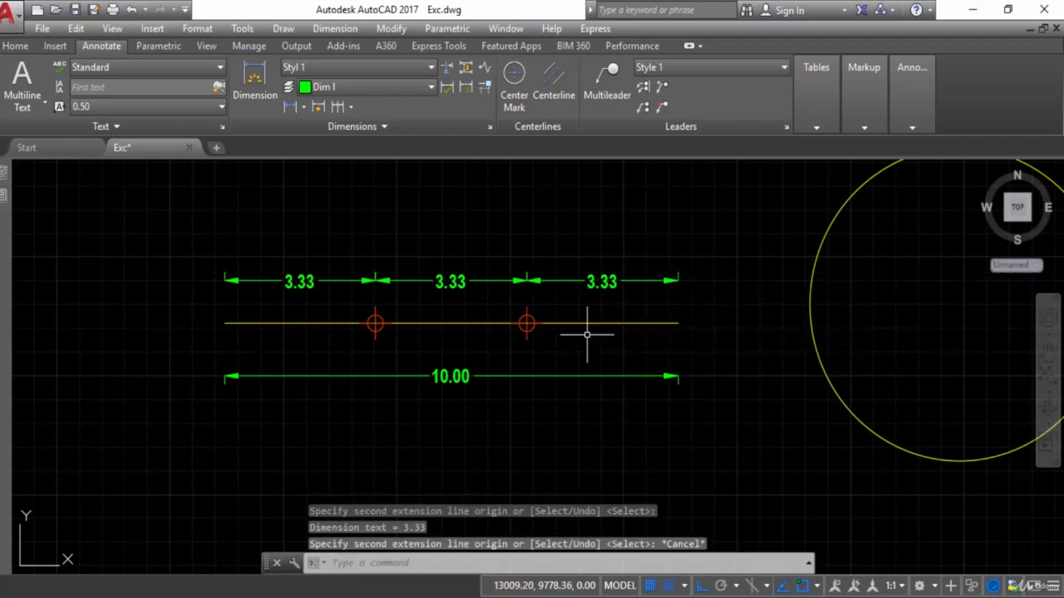
pyautogui.scroll(-4, 619, 403)
pyautogui.moveTo(619, 403); pyautogui.dragTo(561, 384, button='middle')
pyautogui.scroll(4, 638, 383)
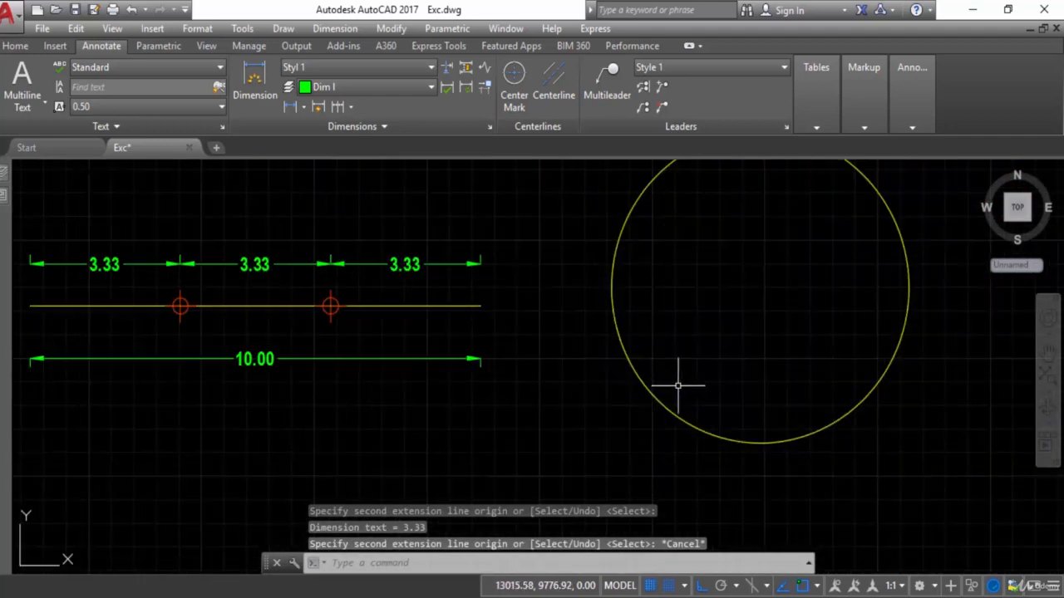
pyautogui.moveTo(687, 385); pyautogui.dragTo(585, 403, button='middle')
pyautogui.scroll(-2, 634, 396)
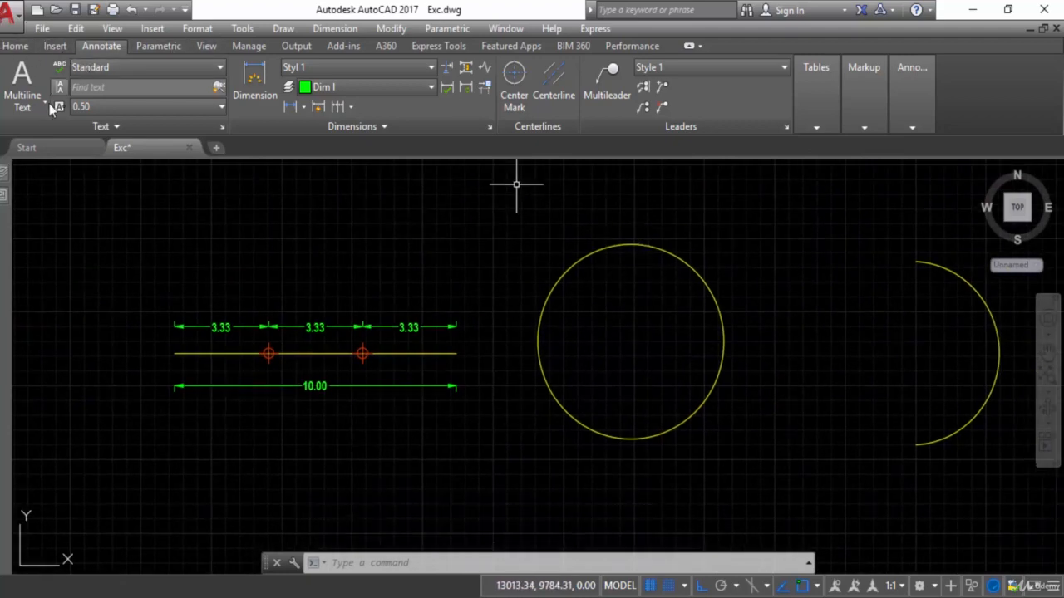
# Divide the circle into seven equal segments with the Divide command
pyautogui.click(18, 46)
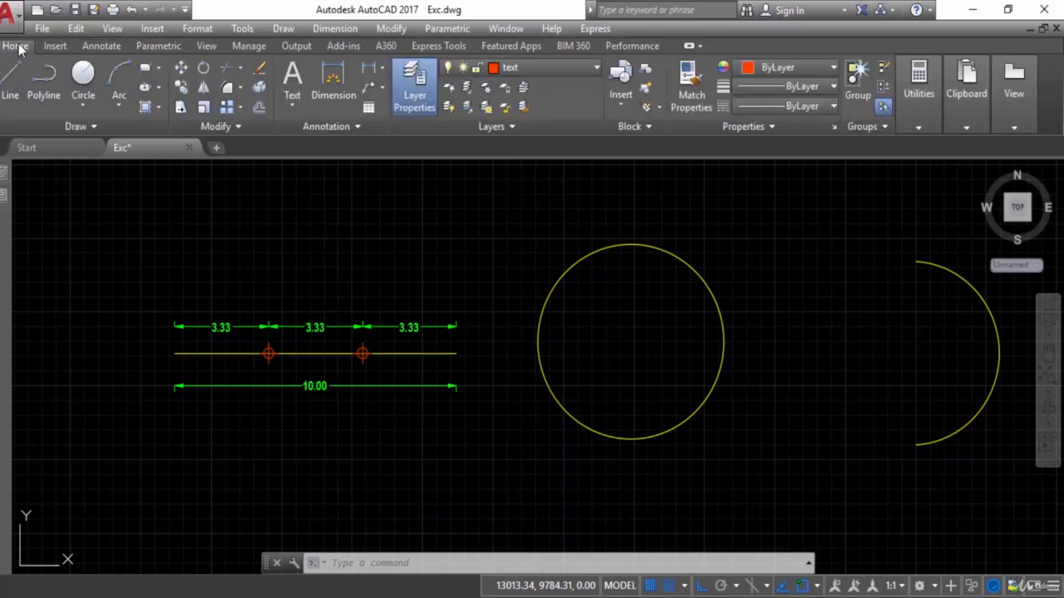
pyautogui.click(98, 130)
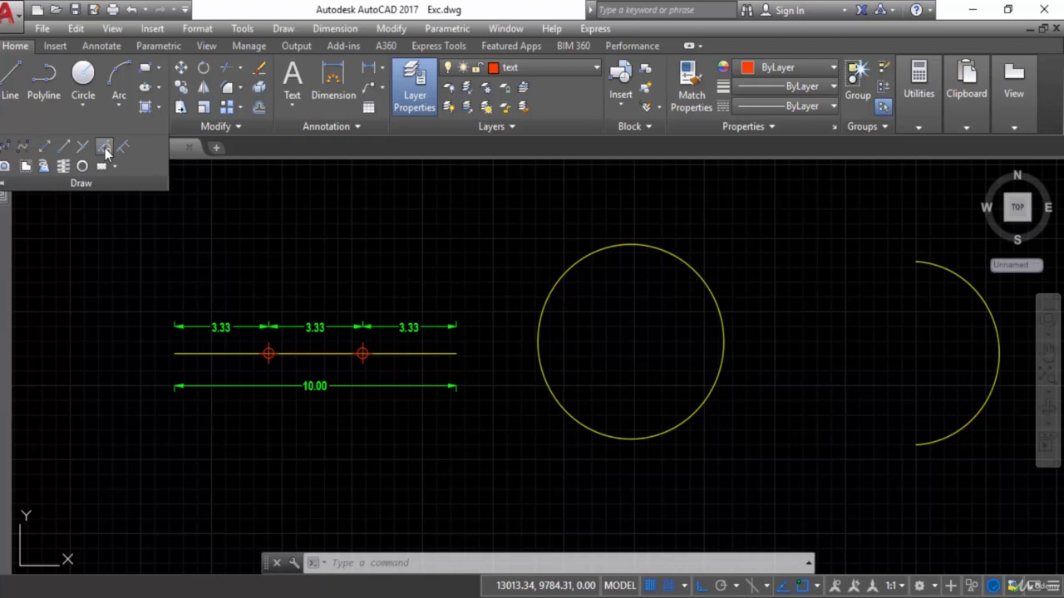
pyautogui.click(105, 149)
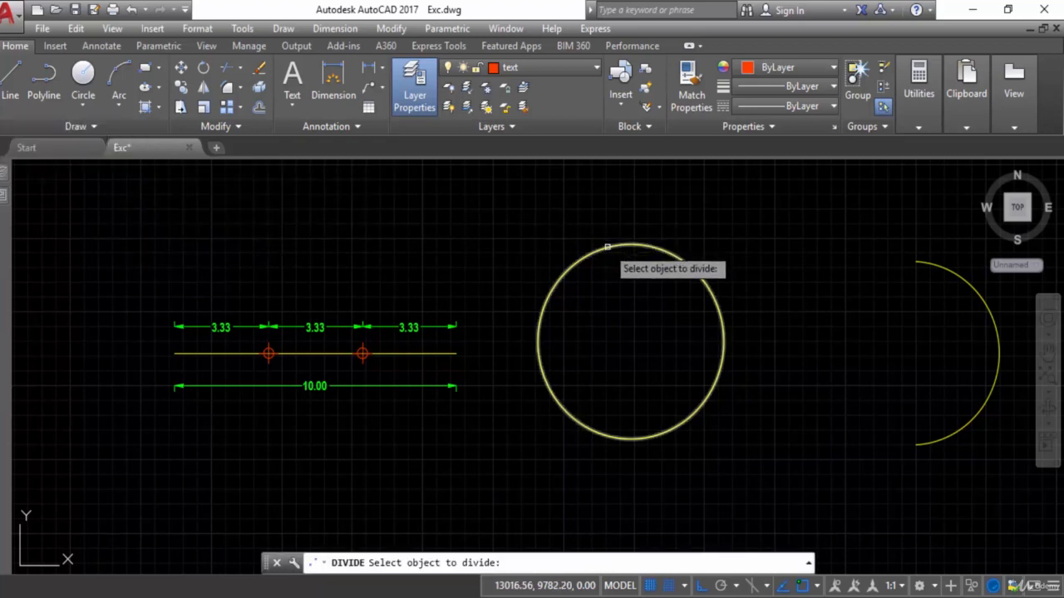
pyautogui.click(607, 247)
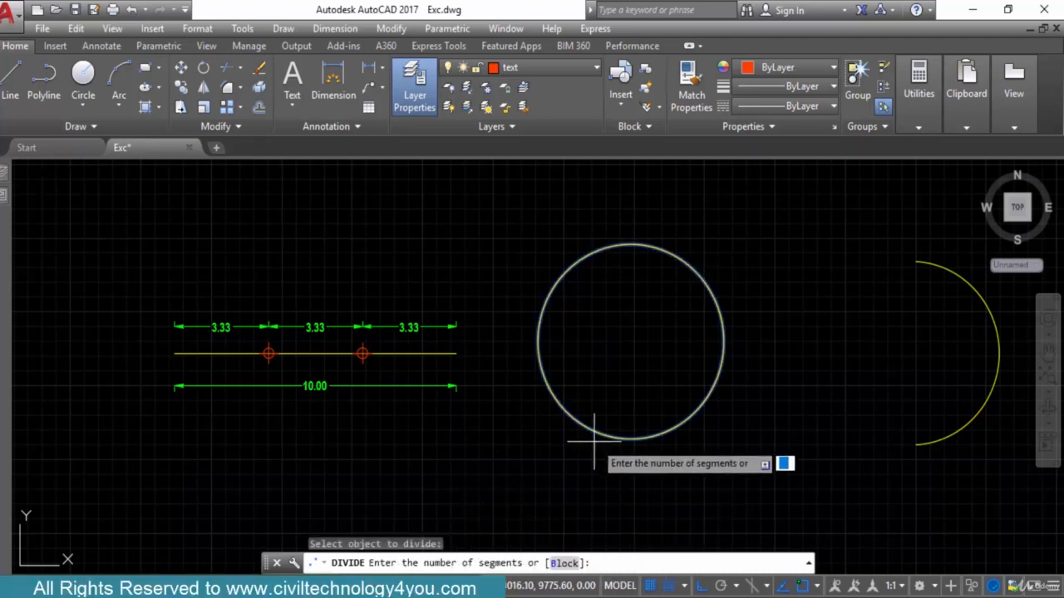
pyautogui.press('Return')
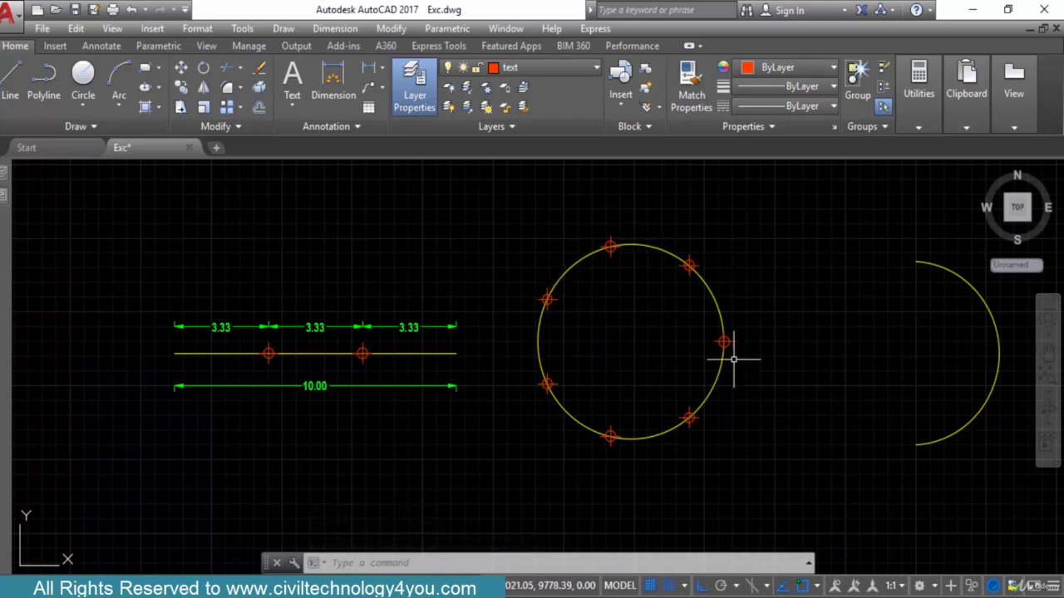
# Divide the arc beside the circle into 3 equal segments with Divide
pyautogui.moveTo(830, 387); pyautogui.dragTo(710, 400, button='middle')
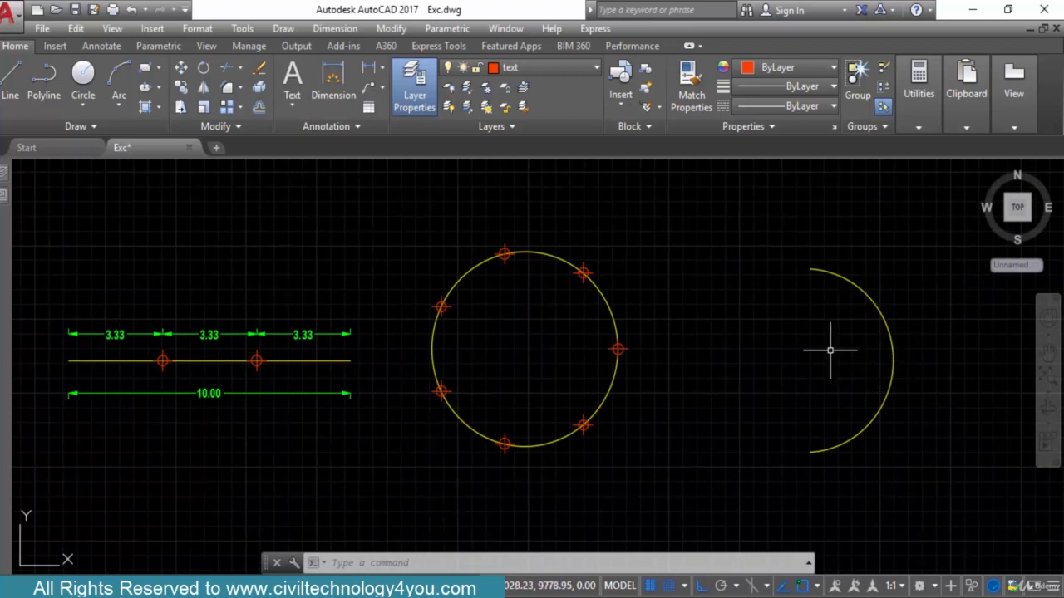
pyautogui.click(90, 129)
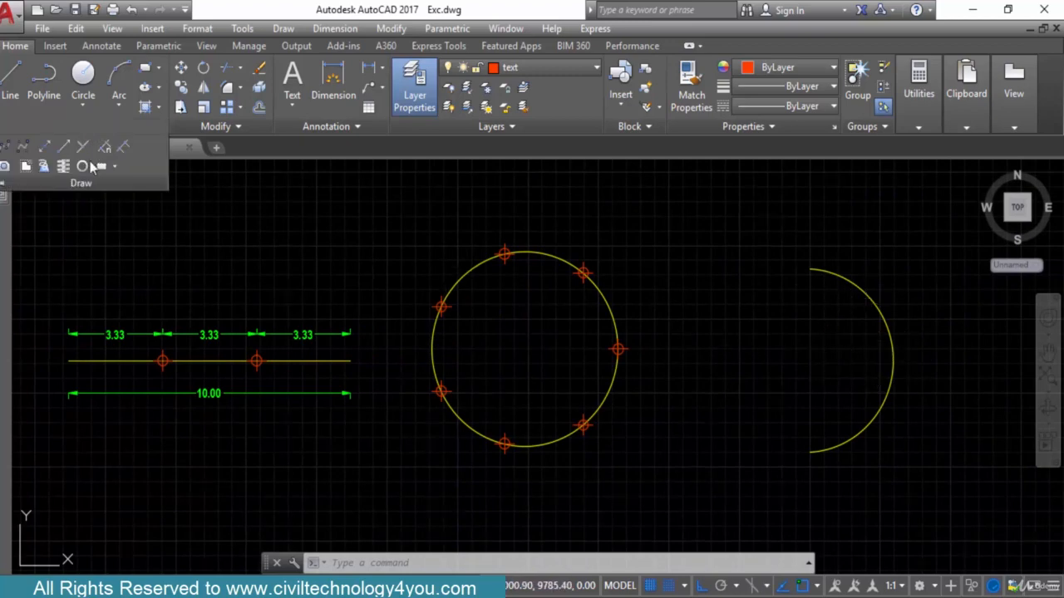
pyautogui.click(103, 158)
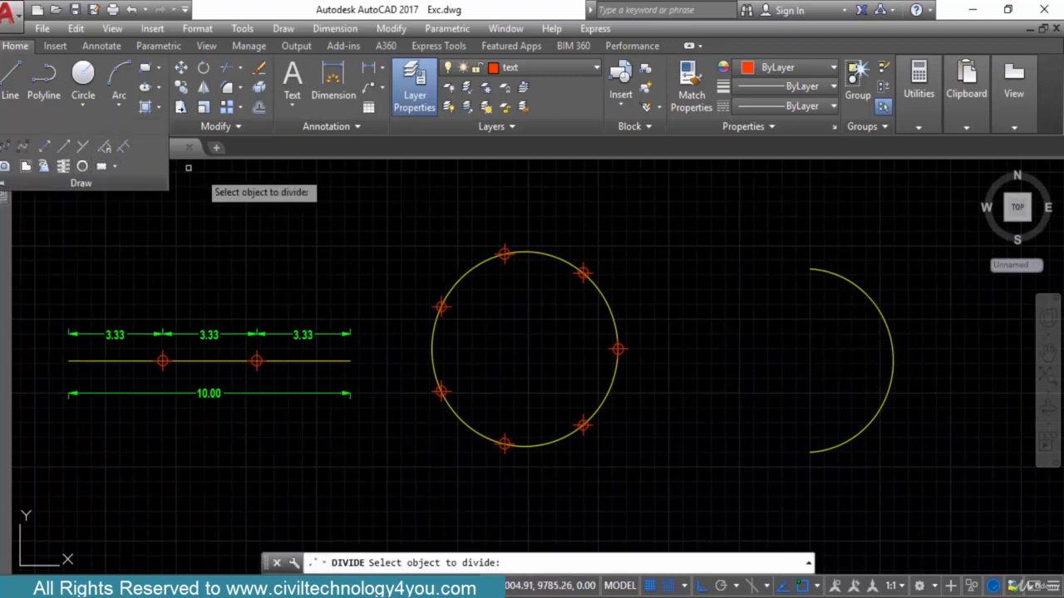
pyautogui.click(866, 287)
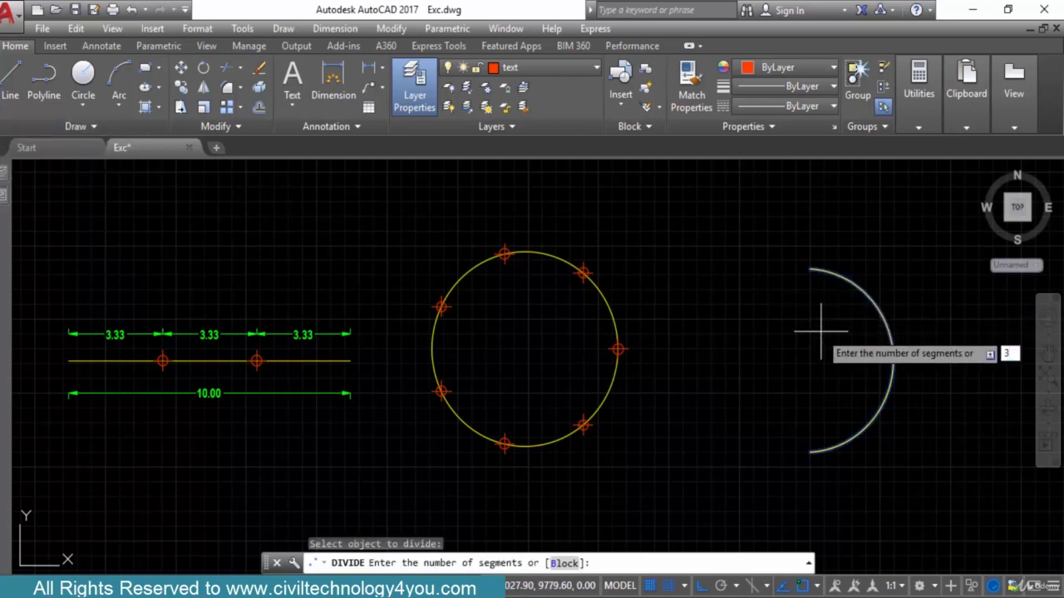
pyautogui.press('Return')
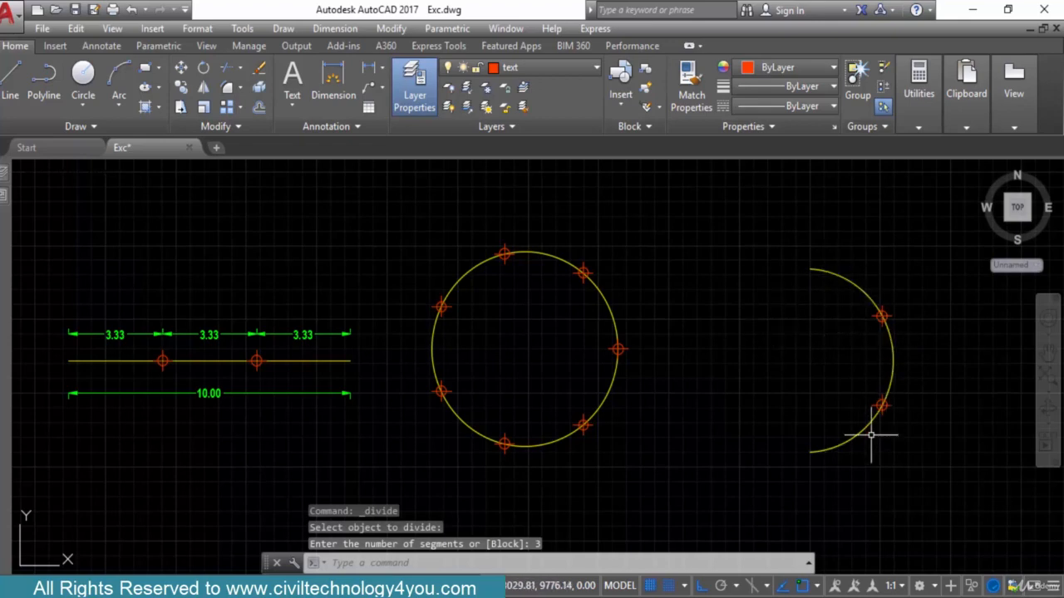
# Place five free points with Multiple Point in the empty area between the circle and the arc, from above them to below
pyautogui.moveTo(708, 429); pyautogui.dragTo(739, 423, button='middle')
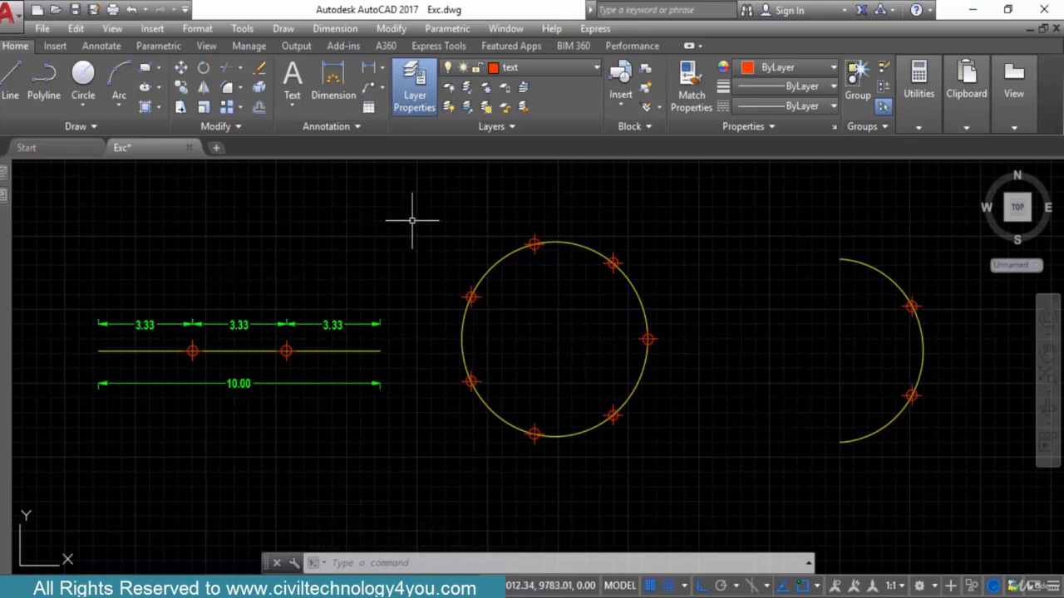
pyautogui.doubleClick(335, 258)
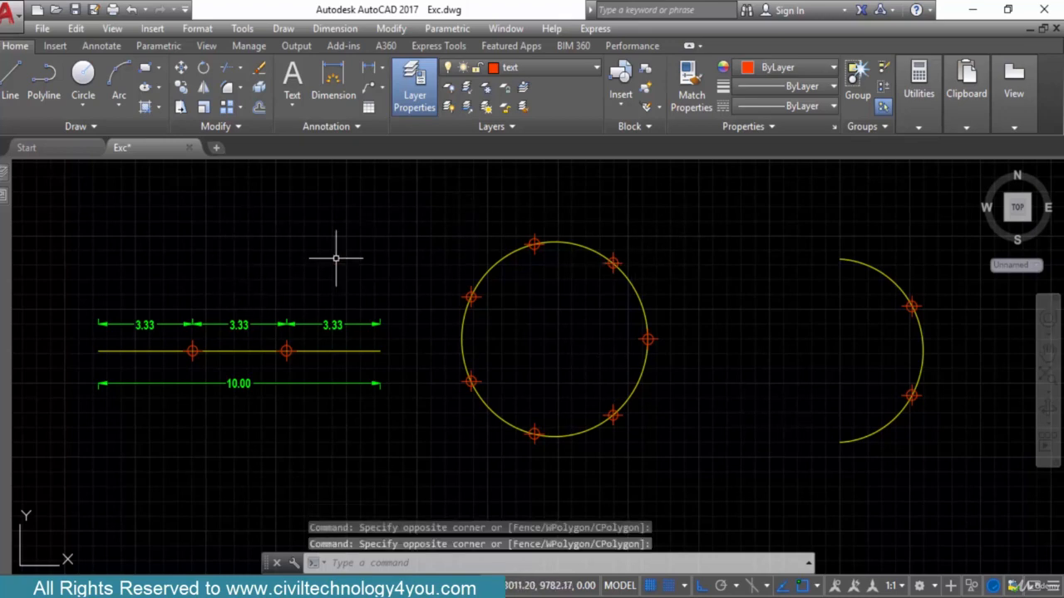
pyautogui.click(283, 29)
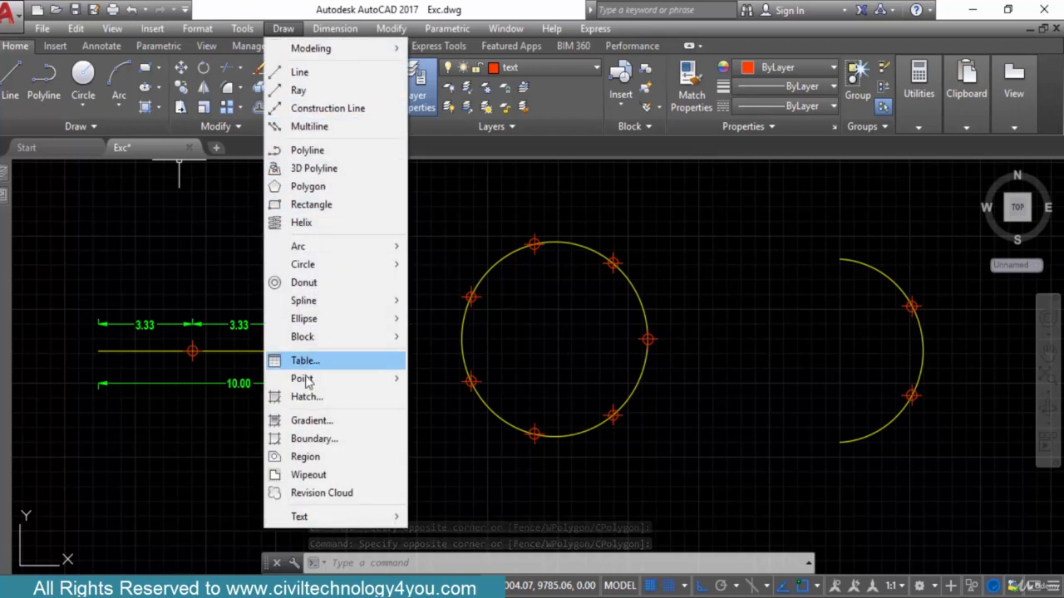
pyautogui.moveTo(324, 382)
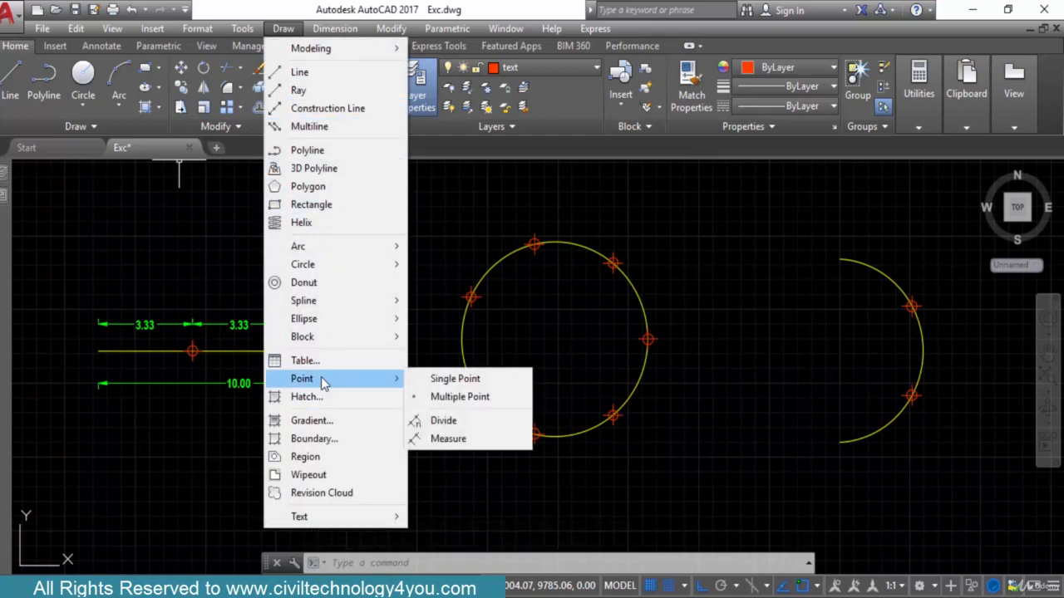
pyautogui.click(442, 398)
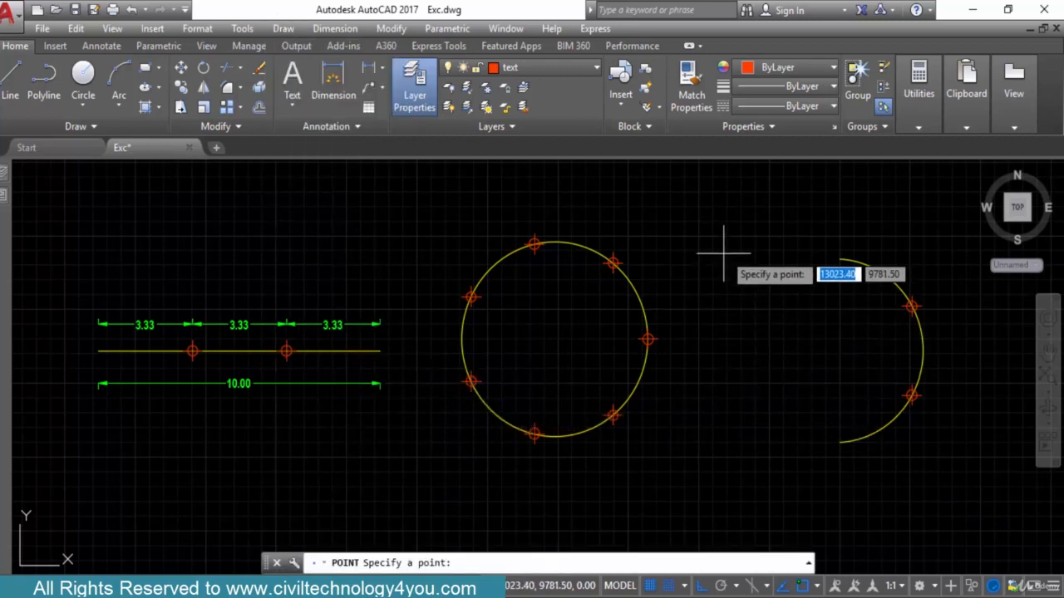
pyautogui.click(684, 219)
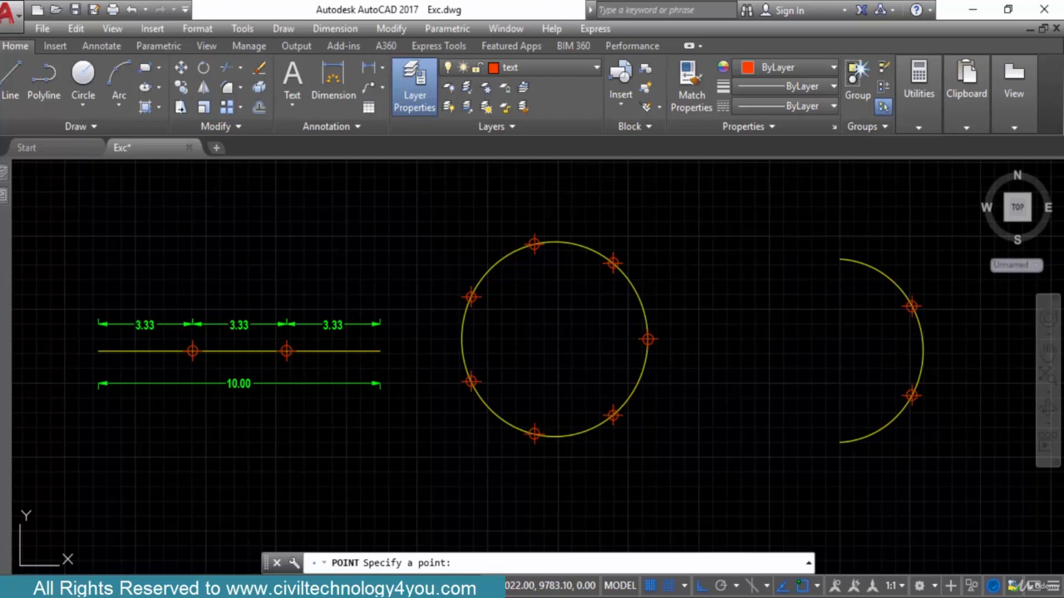
pyautogui.click(846, 226)
pyautogui.click(757, 300)
pyautogui.click(757, 444)
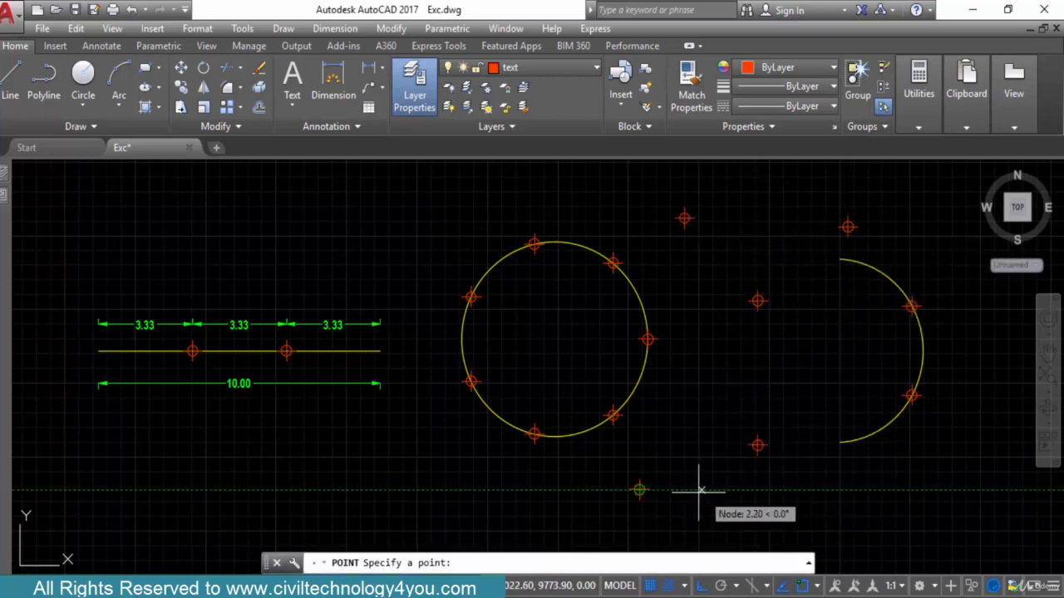
pyautogui.press('Escape')
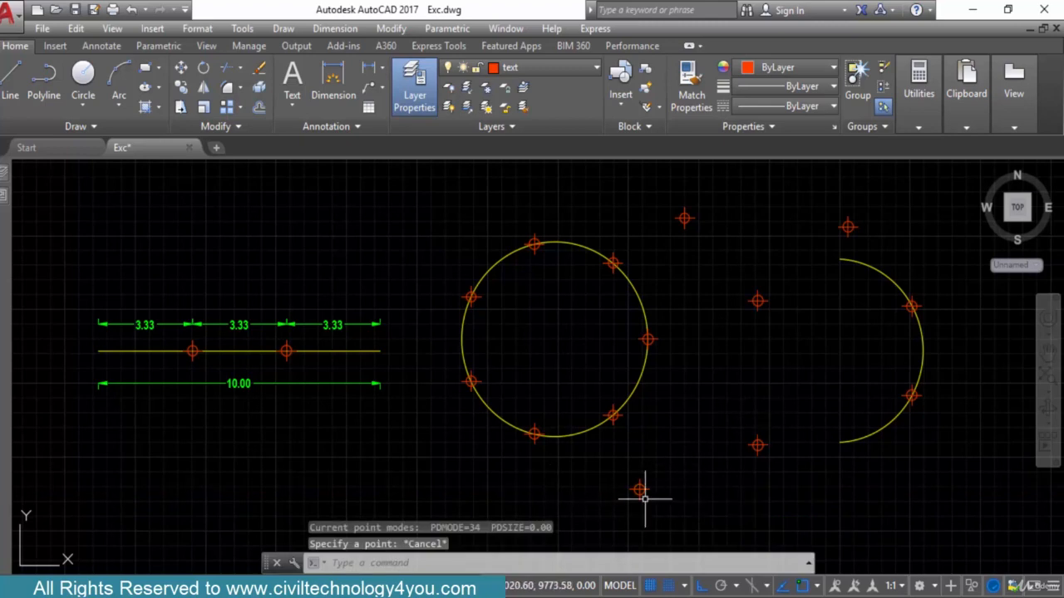
# Draw a chain of lines through the five free points, snapping to each node from the lowest point up to the upper-left one
pyautogui.write('l')
pyautogui.press('Return')
pyautogui.click(639, 490)
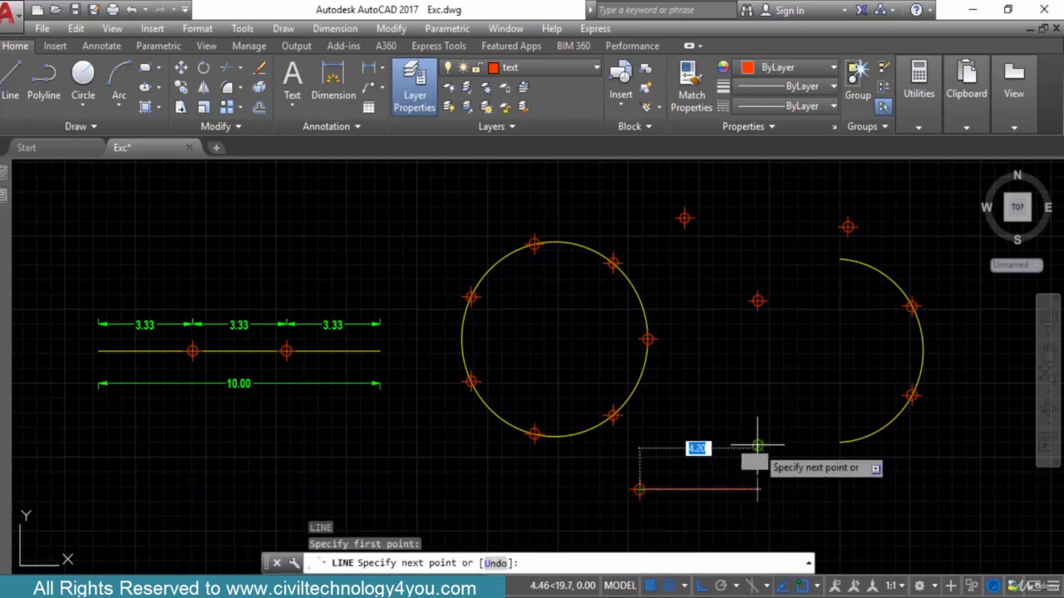
pyautogui.click(757, 446)
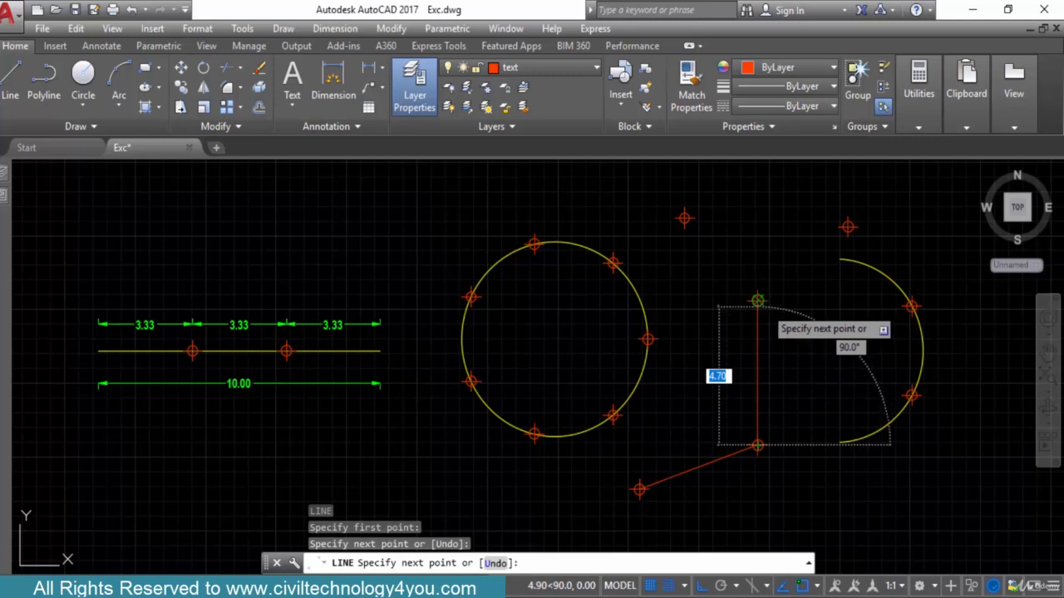
pyautogui.click(757, 301)
pyautogui.click(847, 226)
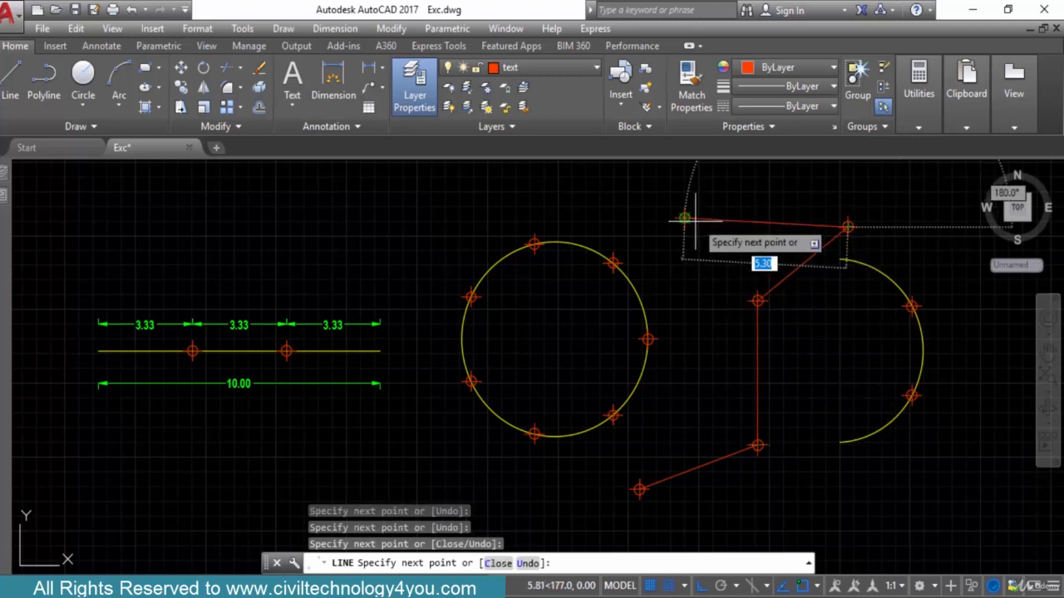
pyautogui.click(693, 219)
pyautogui.press('Escape')
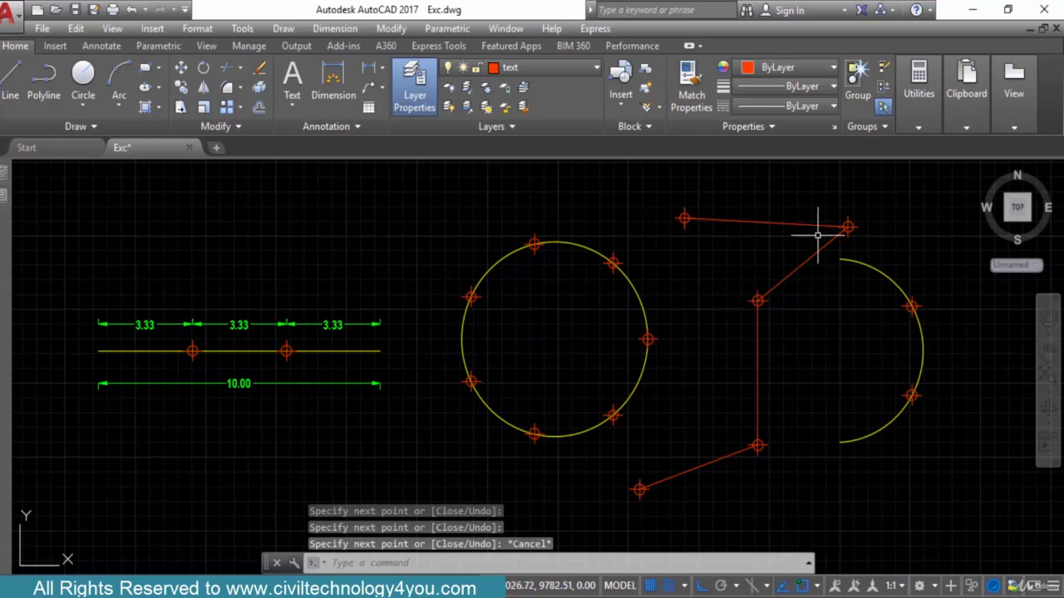
# Review the available point styles and size options in the Point Style settings, then close them without changes
pyautogui.click(918, 132)
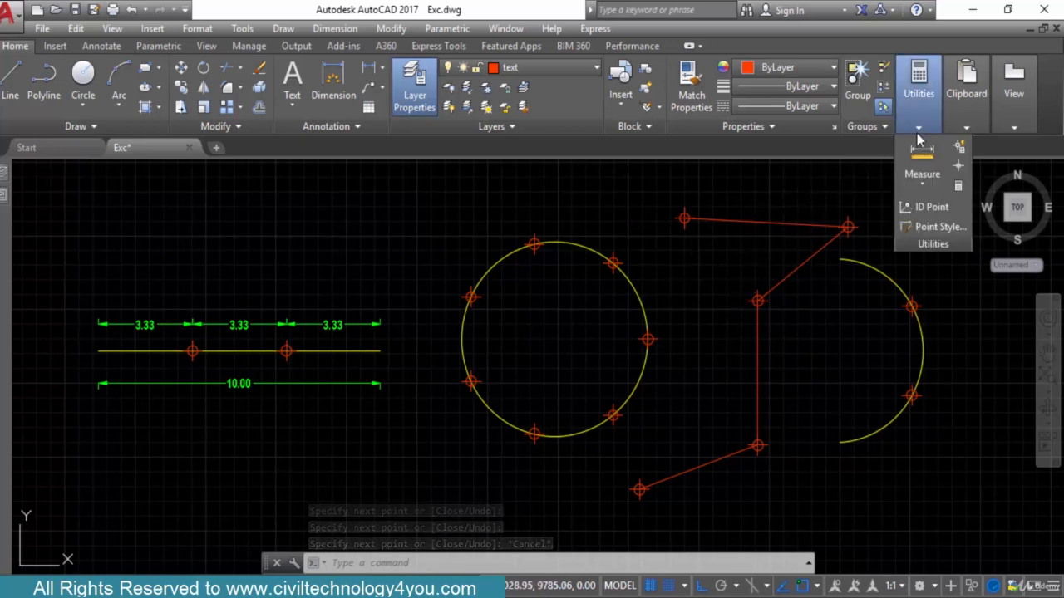
pyautogui.click(926, 228)
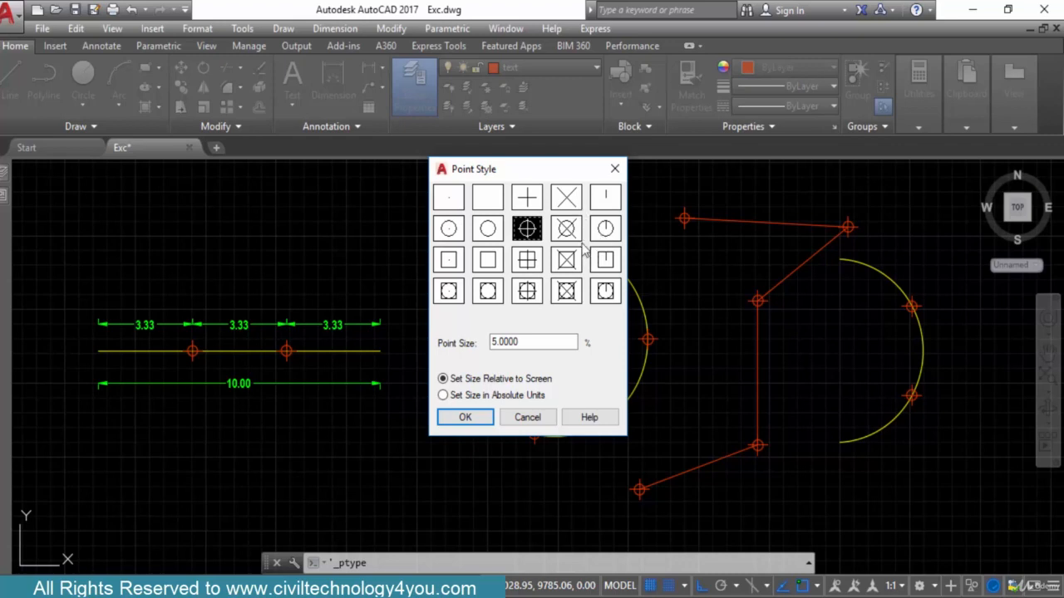
pyautogui.click(619, 171)
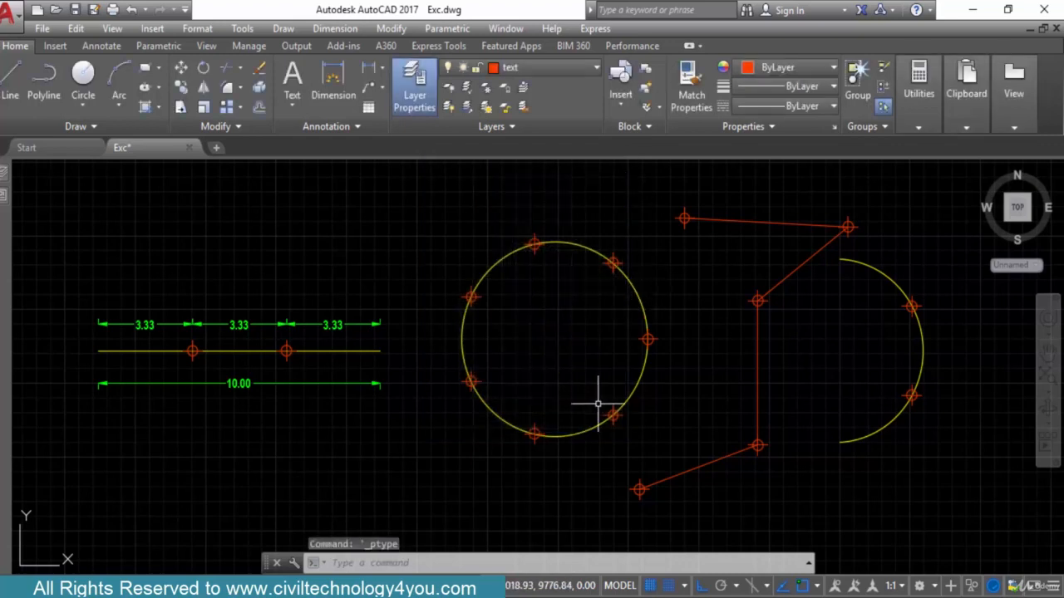